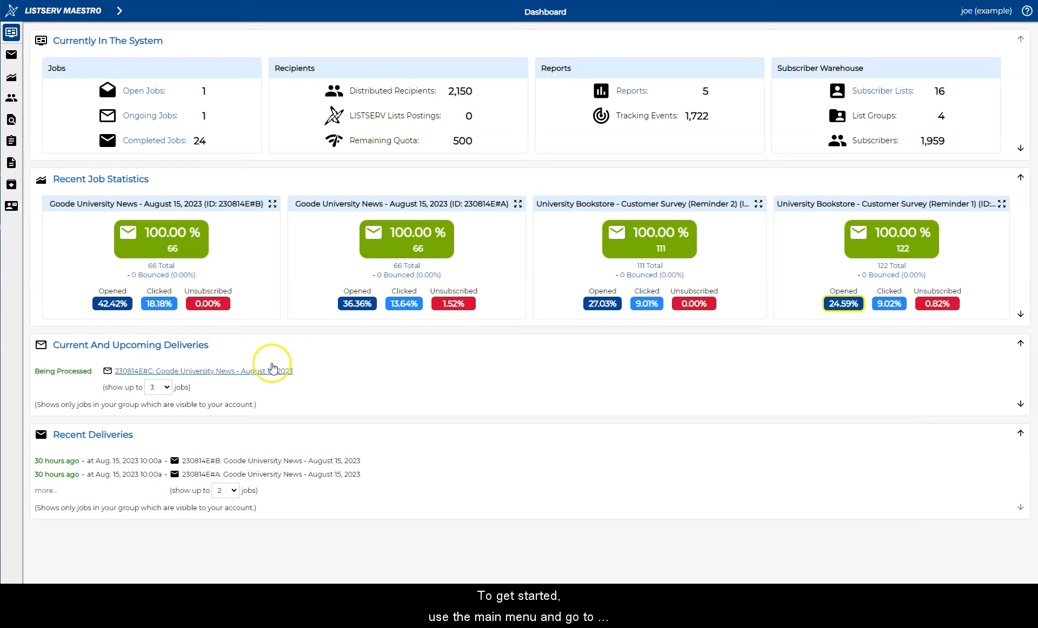
# Step: Open the content templates and view the Announcements category, the Daily News template and the School of Engineering template
pyautogui.click(117, 11)
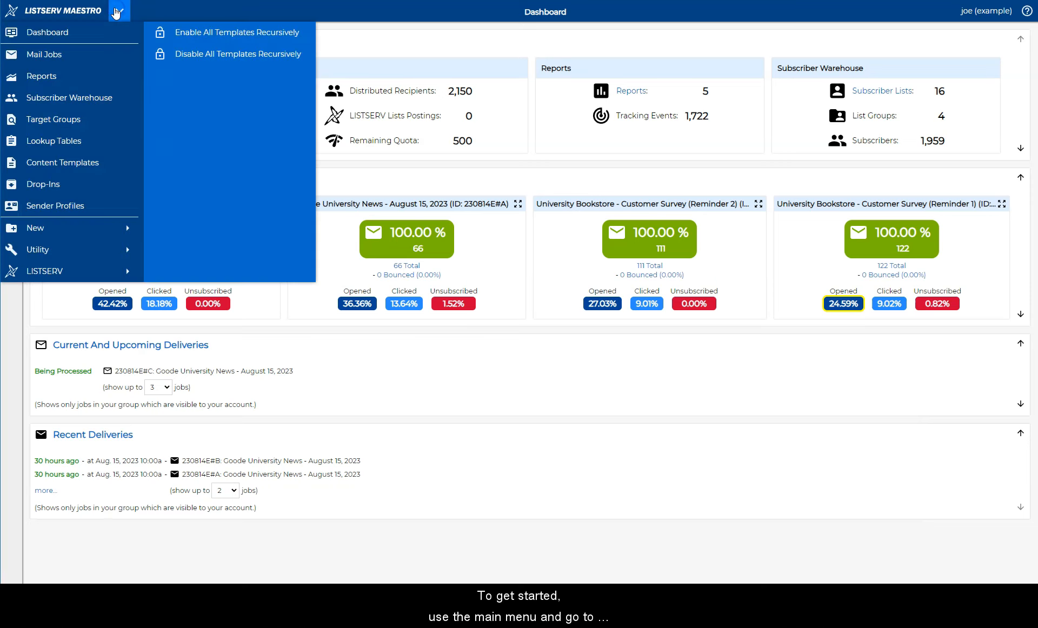
pyautogui.click(87, 162)
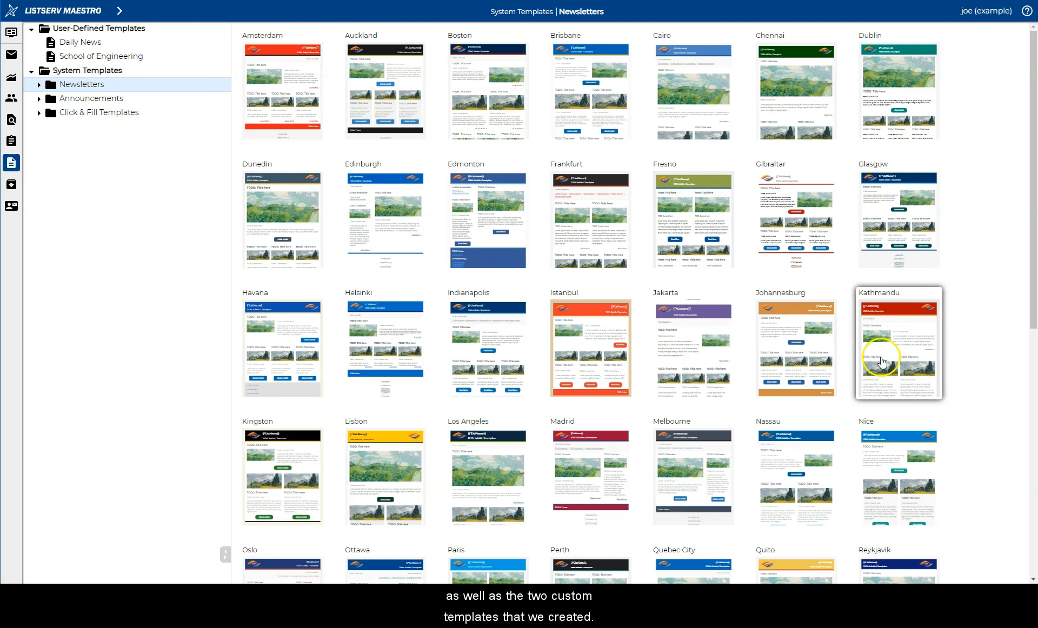
pyautogui.click(110, 100)
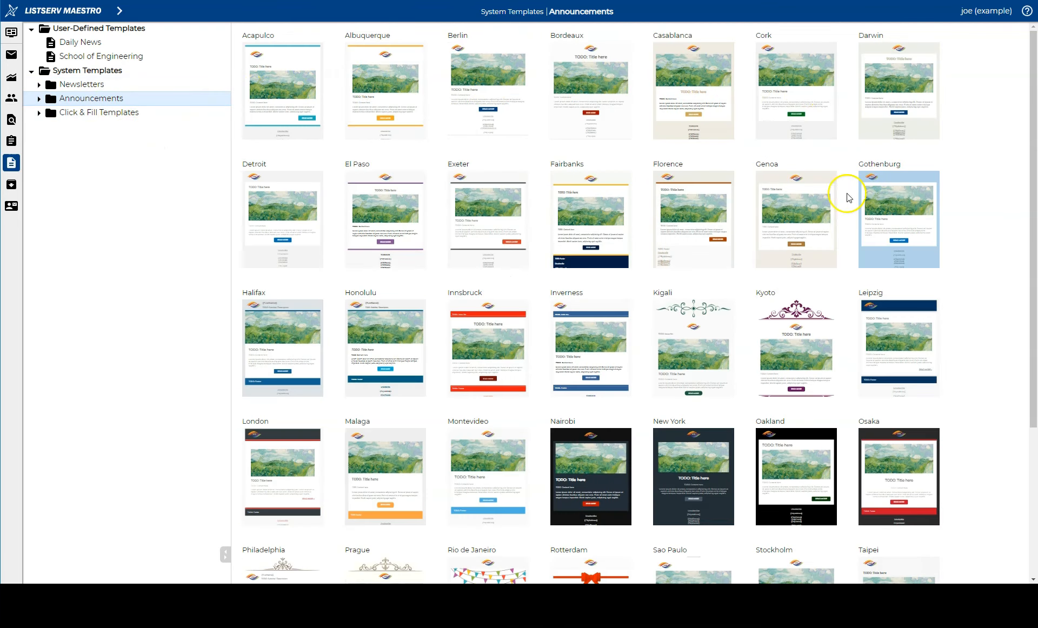
pyautogui.click(82, 41)
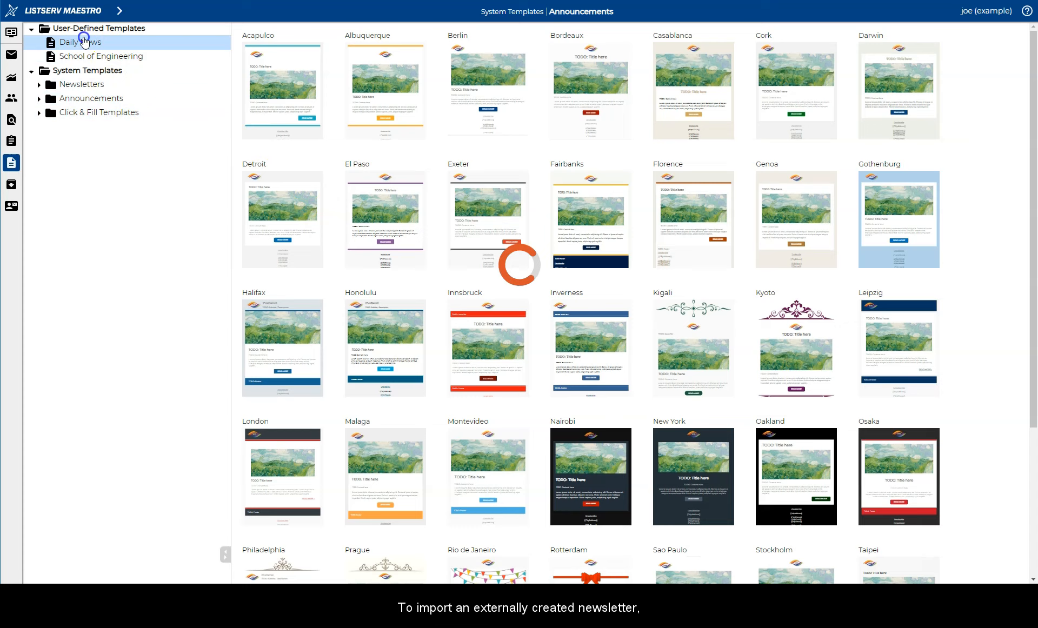
pyautogui.click(105, 56)
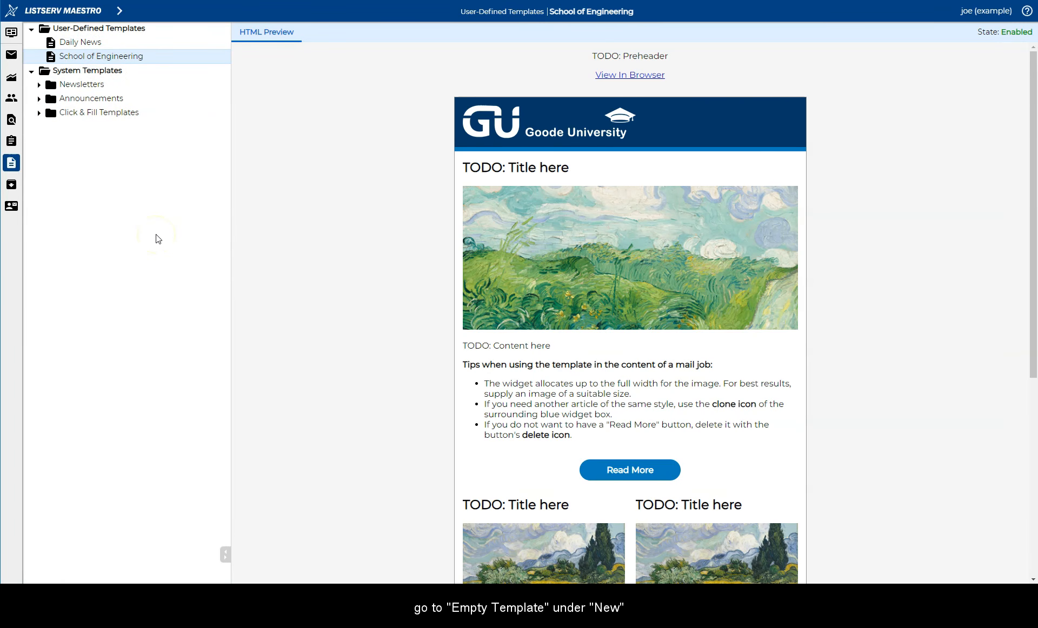
# Step: Create a new empty content template
pyautogui.click(119, 11)
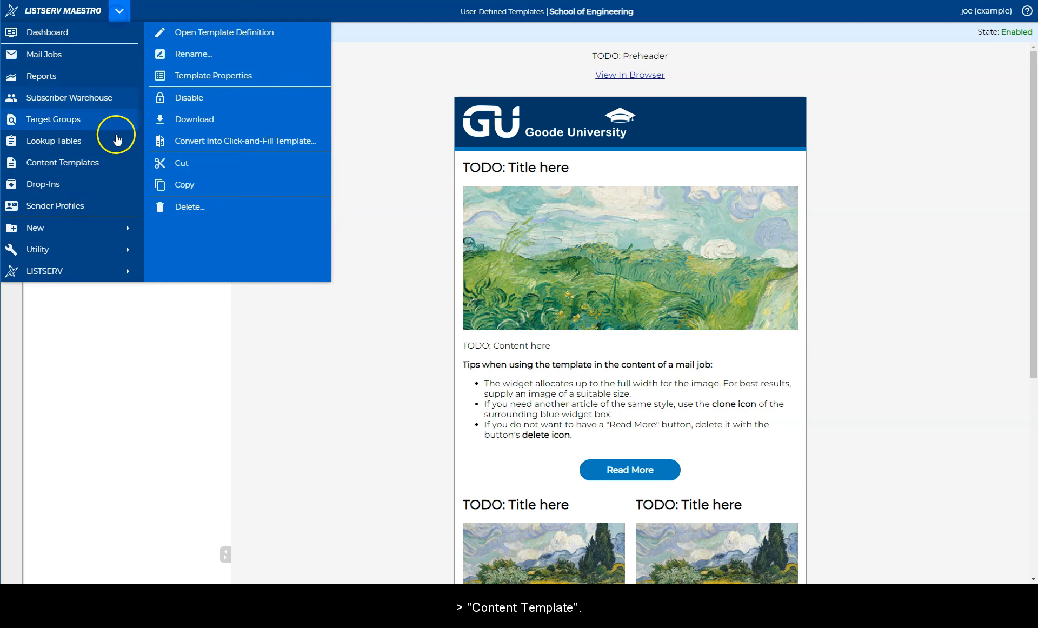
pyautogui.moveTo(108, 226)
pyautogui.moveTo(185, 234)
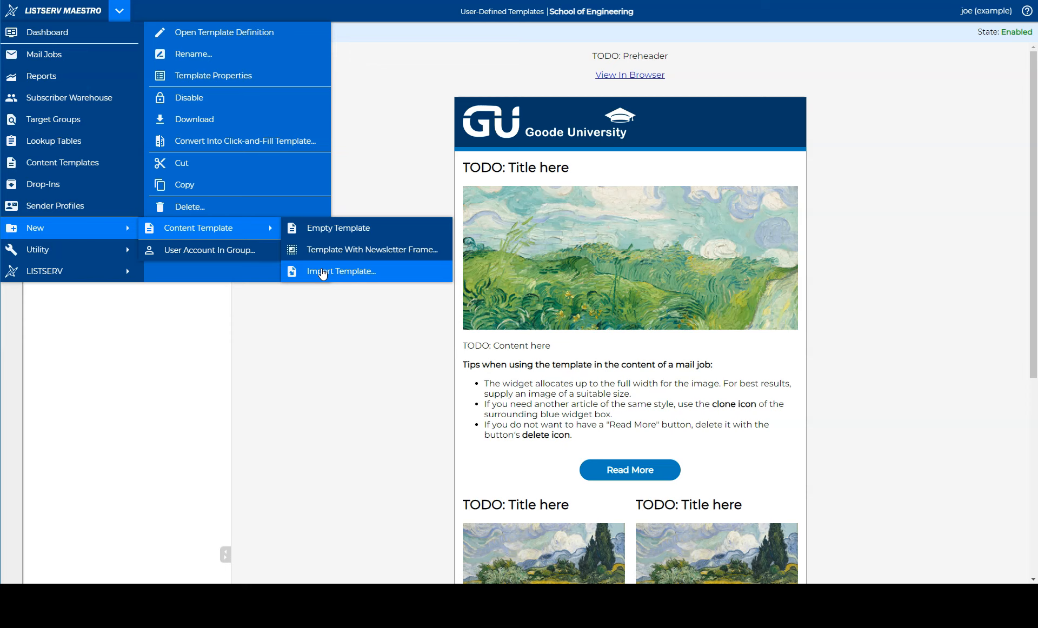
pyautogui.click(324, 227)
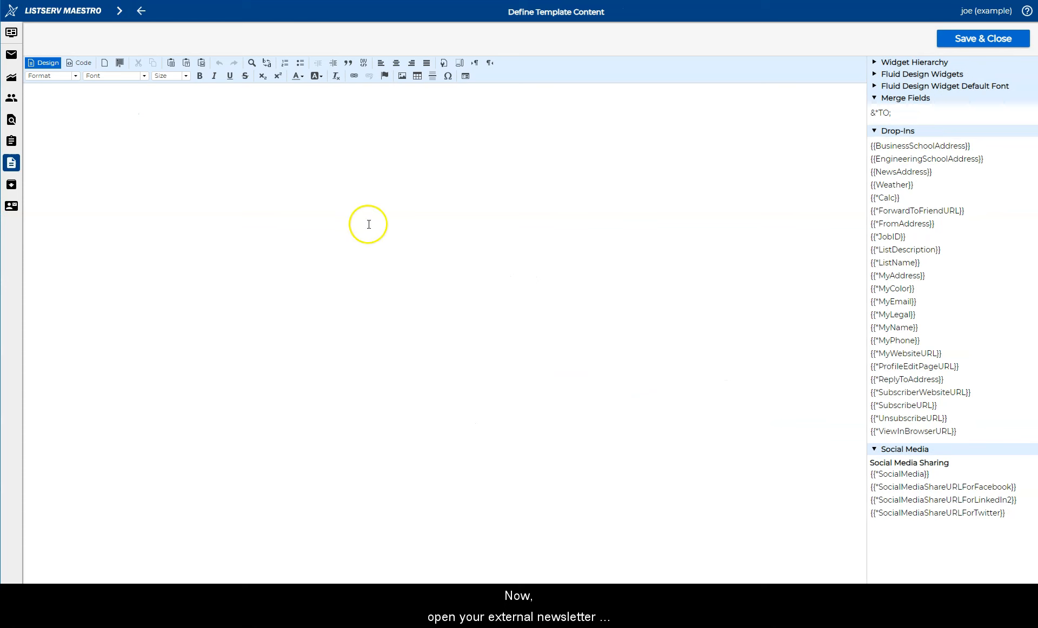
# Step: Switch to Notepad, copy the entire HTML source of external.html, and return to the template editor
pyautogui.hotkey('alt', 'Tab')
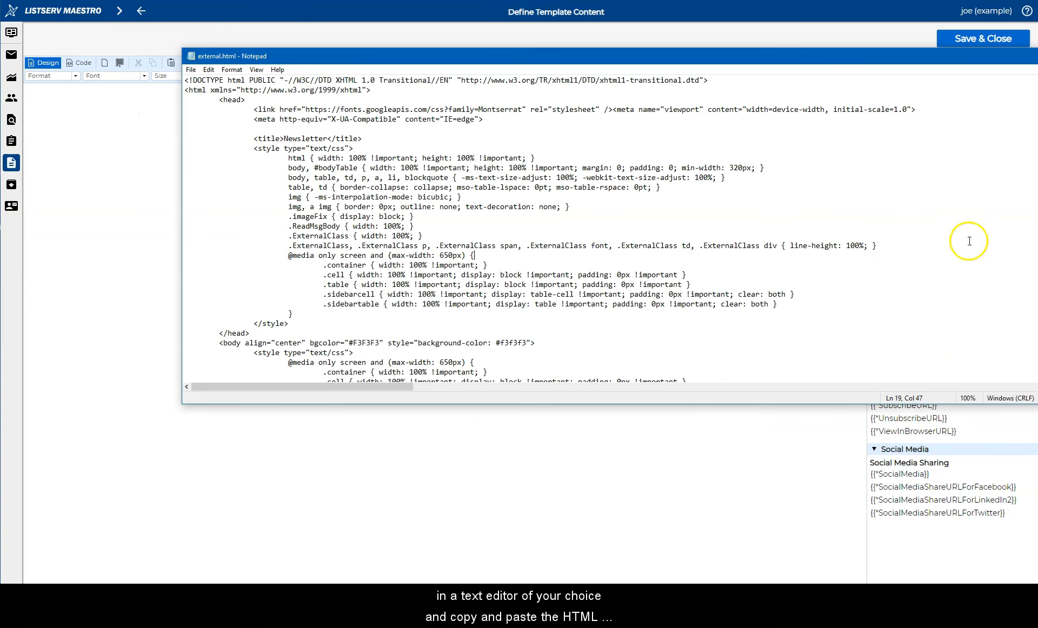
pyautogui.click(207, 70)
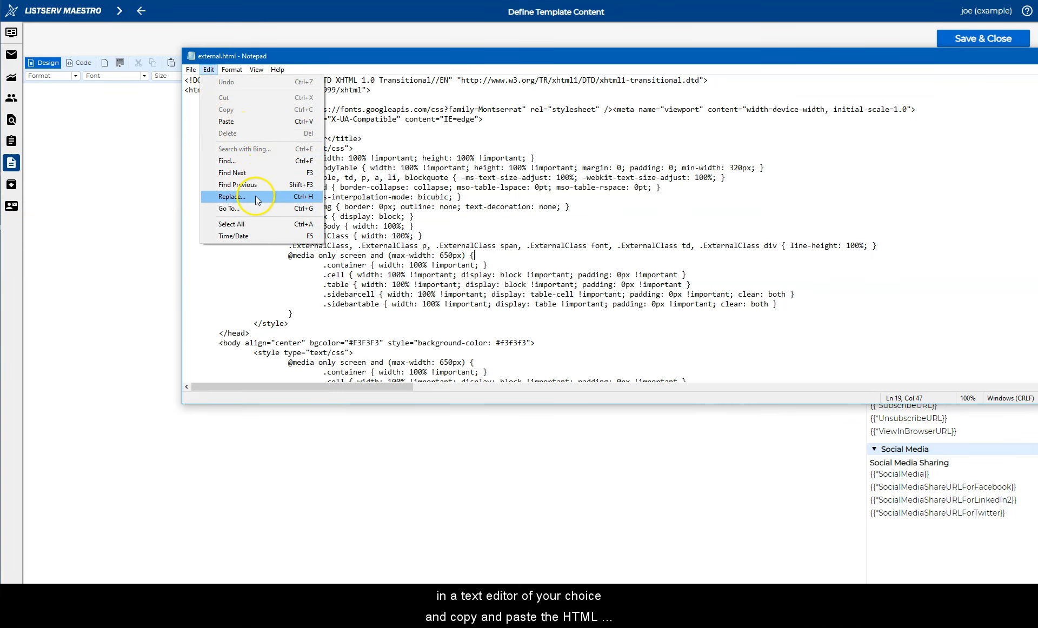
pyautogui.click(246, 225)
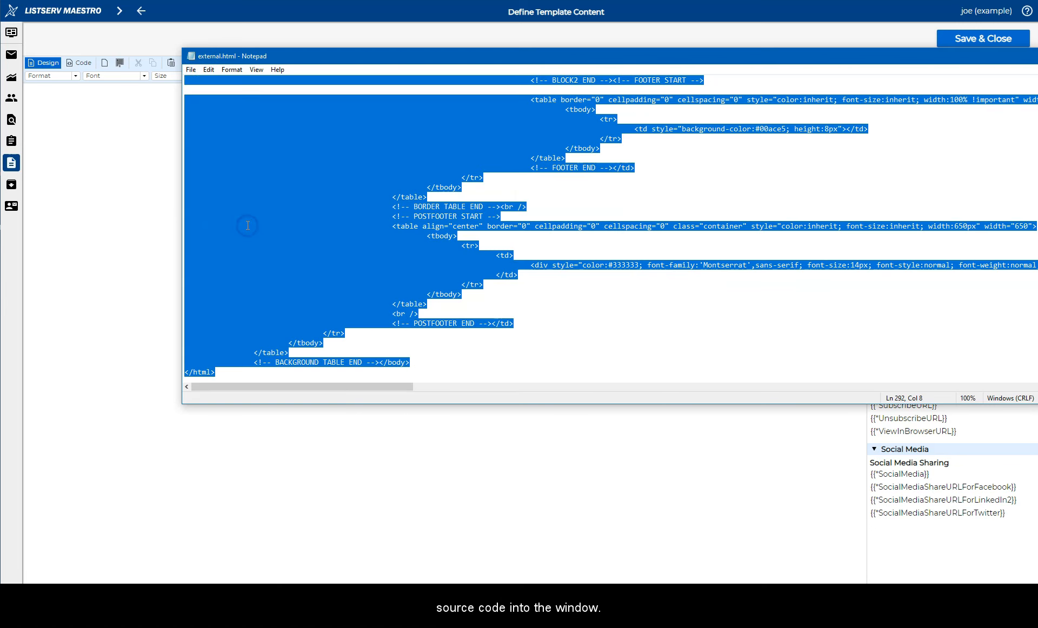
pyautogui.hotkey('alt', 'Tab')
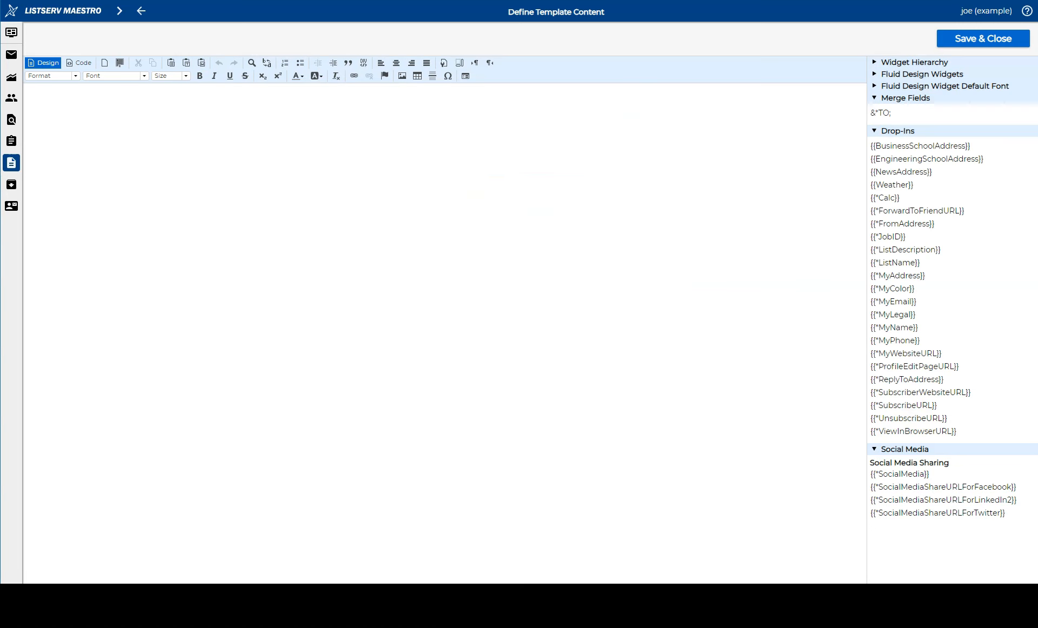
# Step: Paste the copied HTML as the template's source code and display the newsletter in design view
pyautogui.click(79, 60)
pyautogui.click(102, 120)
pyautogui.hotkey('ctrl', 'a')
pyautogui.hotkey('ctrl', 'v')
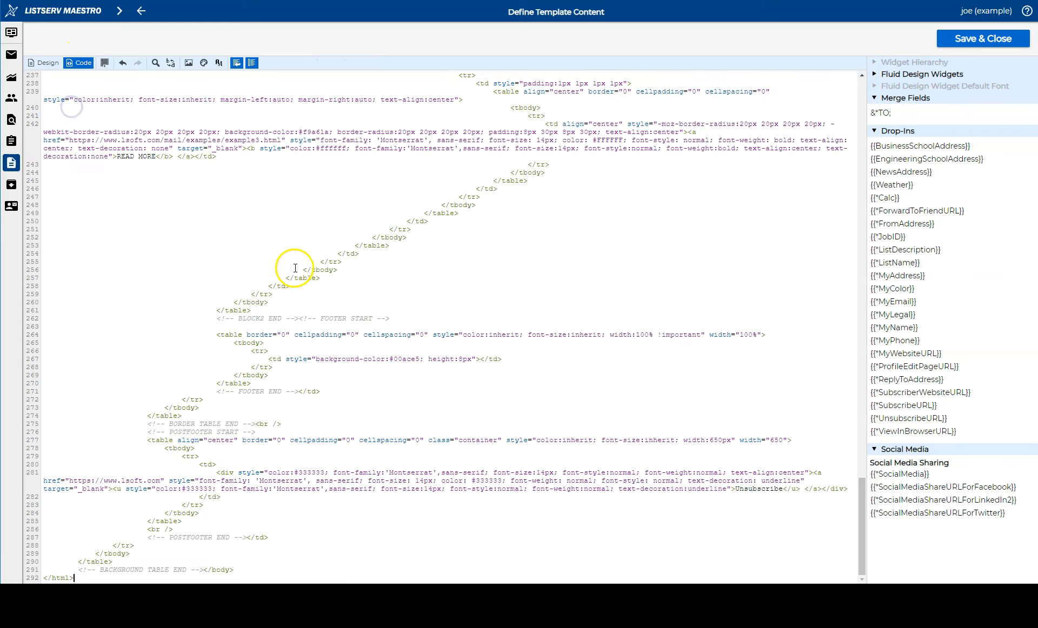
pyautogui.scroll(15, 287, 273)
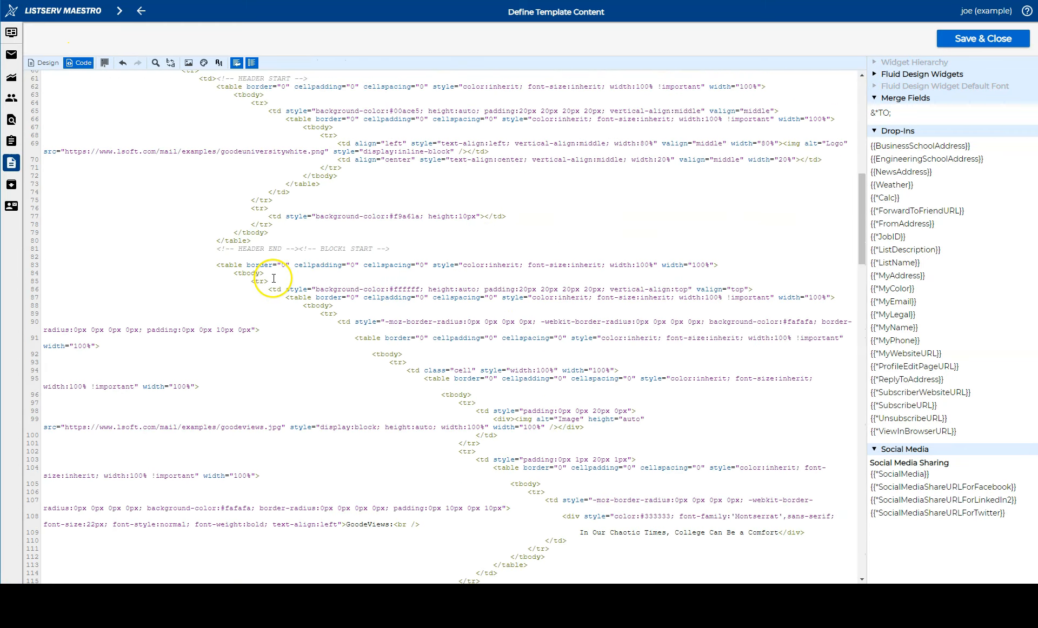
pyautogui.scroll(5, 273, 278)
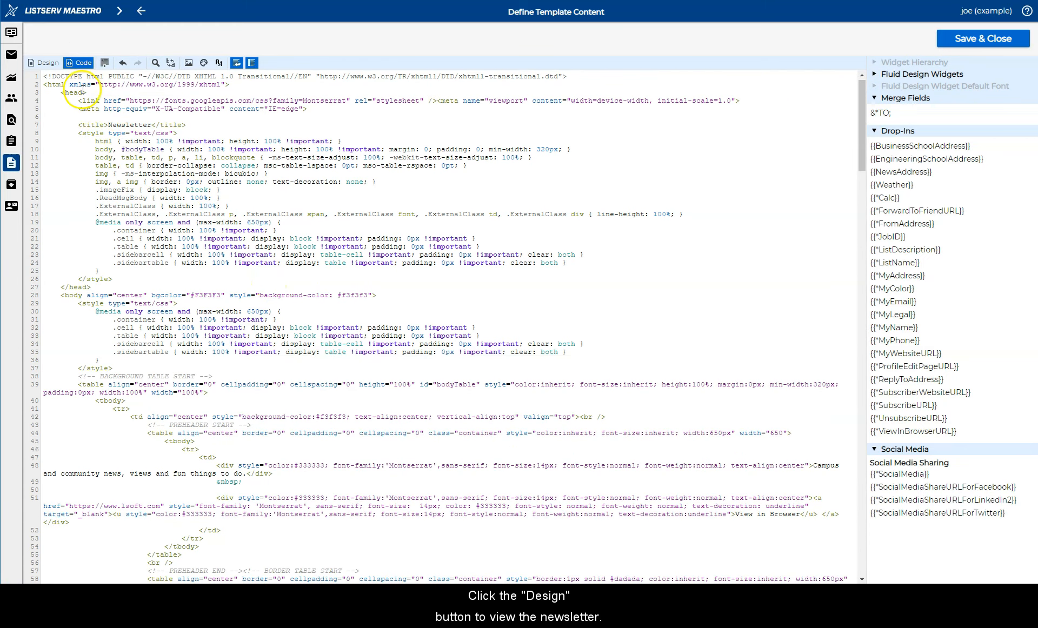
pyautogui.click(46, 64)
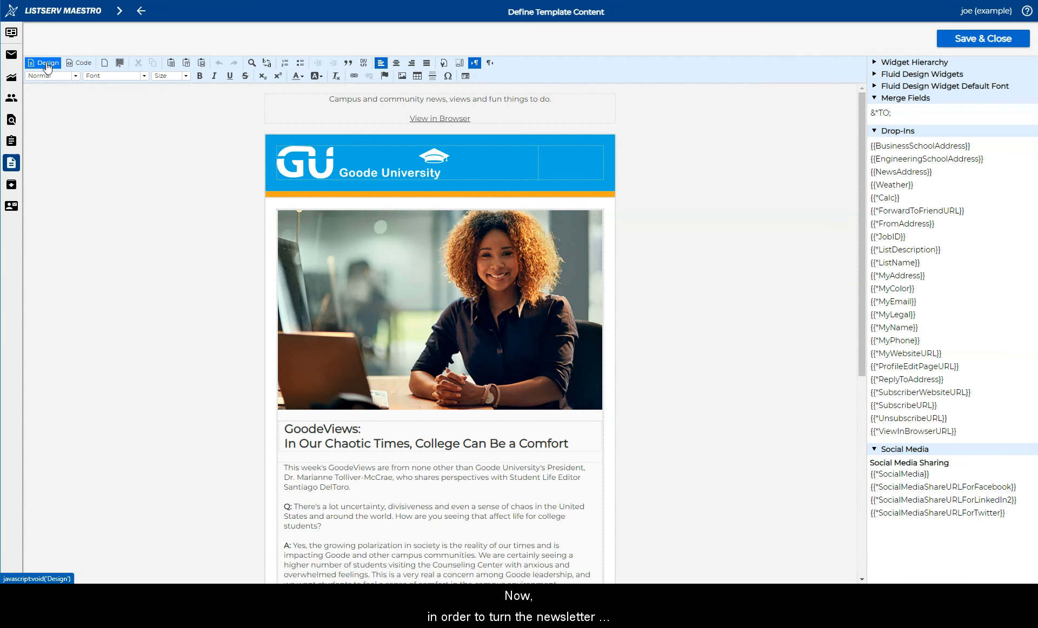
# Step: In the template's source code, insert four blank lines above the PREHEADER START comment
pyautogui.click(73, 62)
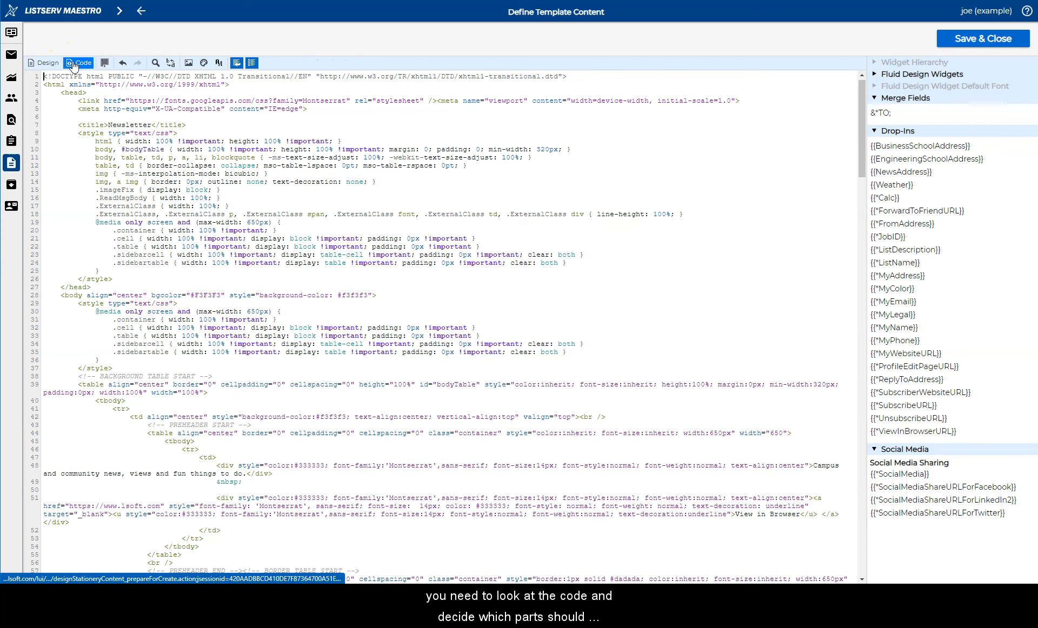
pyautogui.scroll(-5, 160, 306)
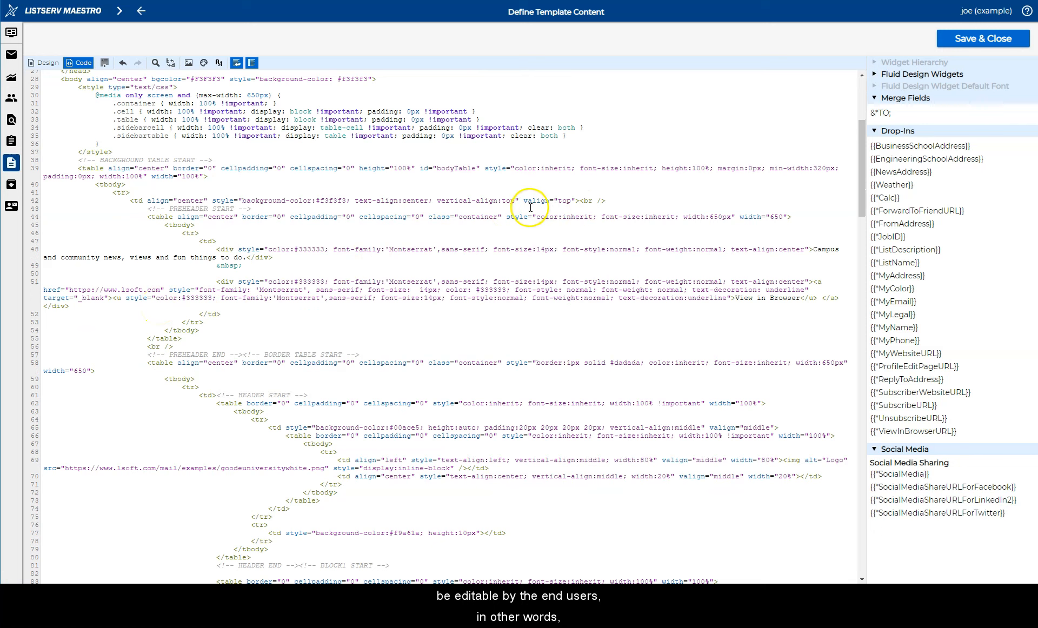
pyautogui.click(607, 201)
pyautogui.press('Return')
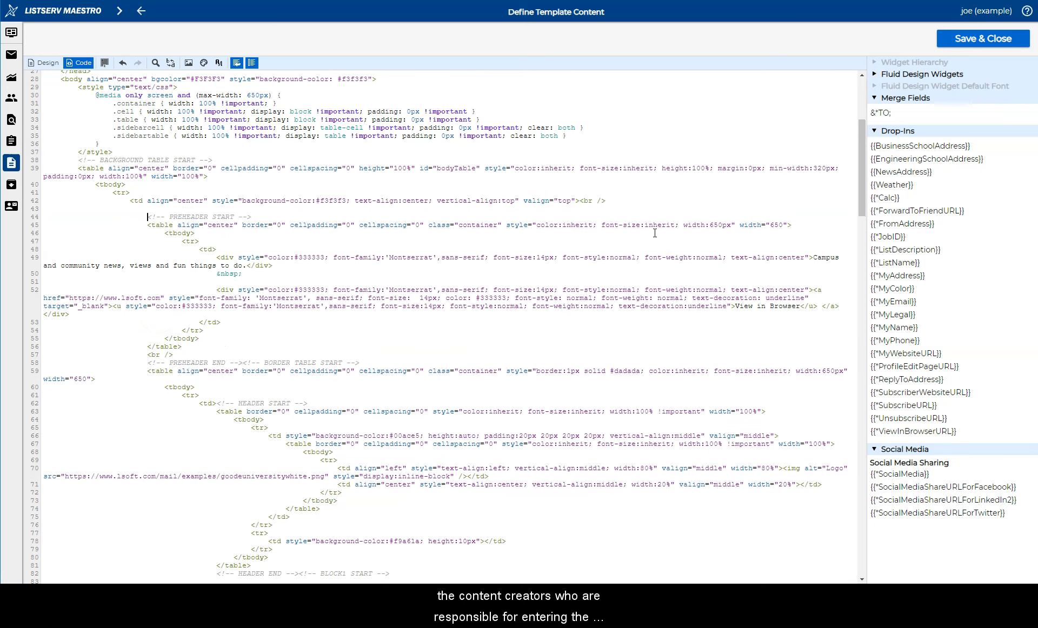
pyautogui.press('Return')
pyautogui.press('Return')
pyautogui.press('Return')
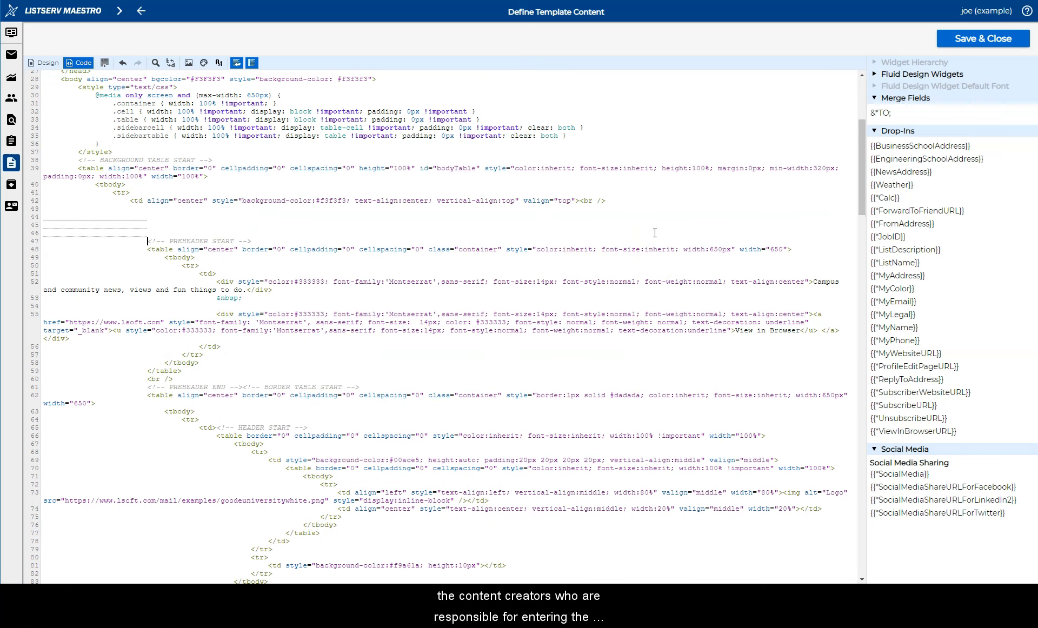
# Step: Separate the BORDER TABLE START comment from the PREHEADER END comment with four blank lines
pyautogui.click(242, 387)
pyautogui.press('Return')
pyautogui.press('Return')
pyautogui.press('Return')
pyautogui.press('Return')
pyautogui.press('Return')
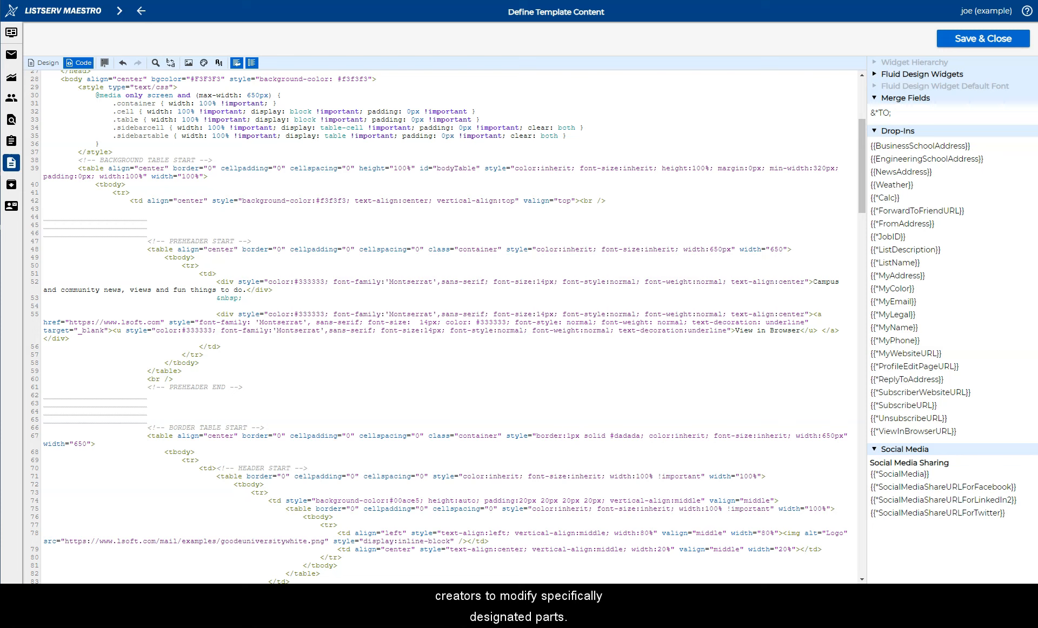
# Step: Wrap the preheader code in a template-editableBlock tag with cloneable="false", conditioneditable="false" and deletable="false", closing it after PREHEADER END
pyautogui.moveTo(243, 388); pyautogui.dragTo(16, 248)
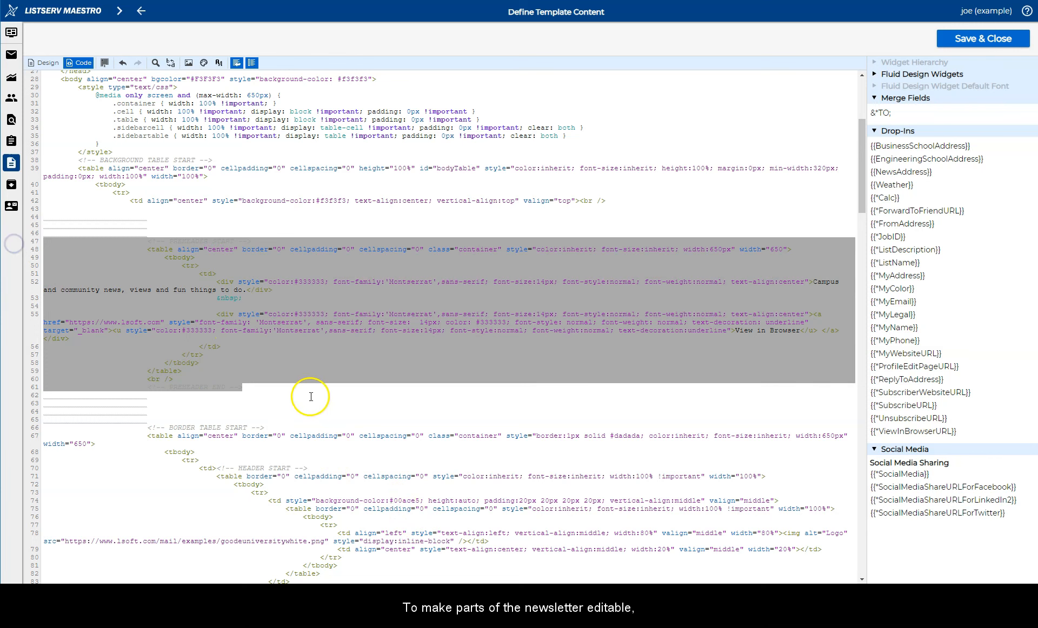
pyautogui.click(289, 391)
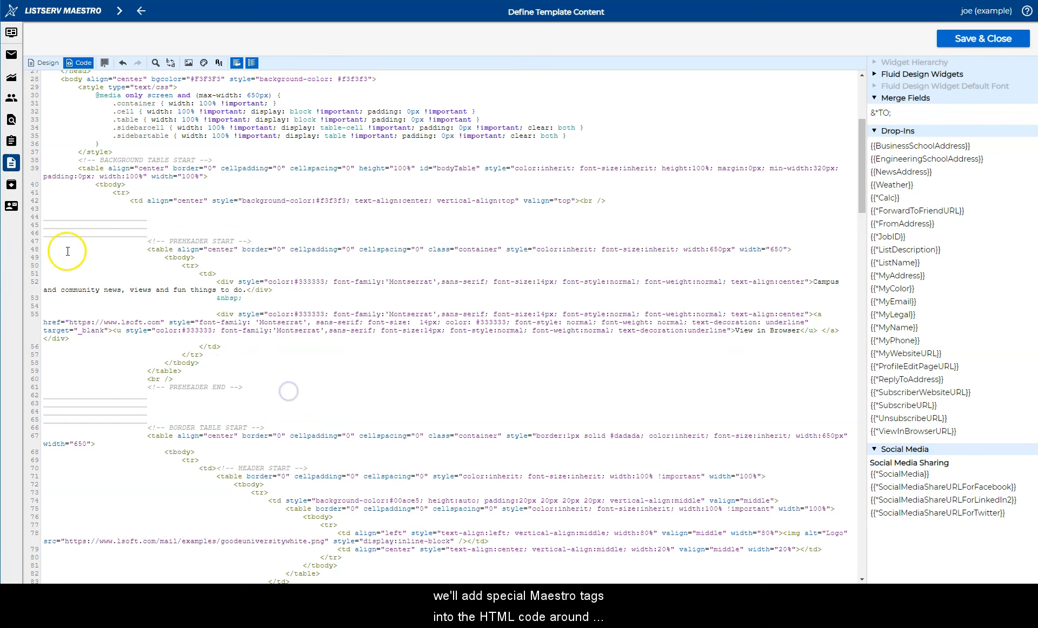
pyautogui.click(45, 233)
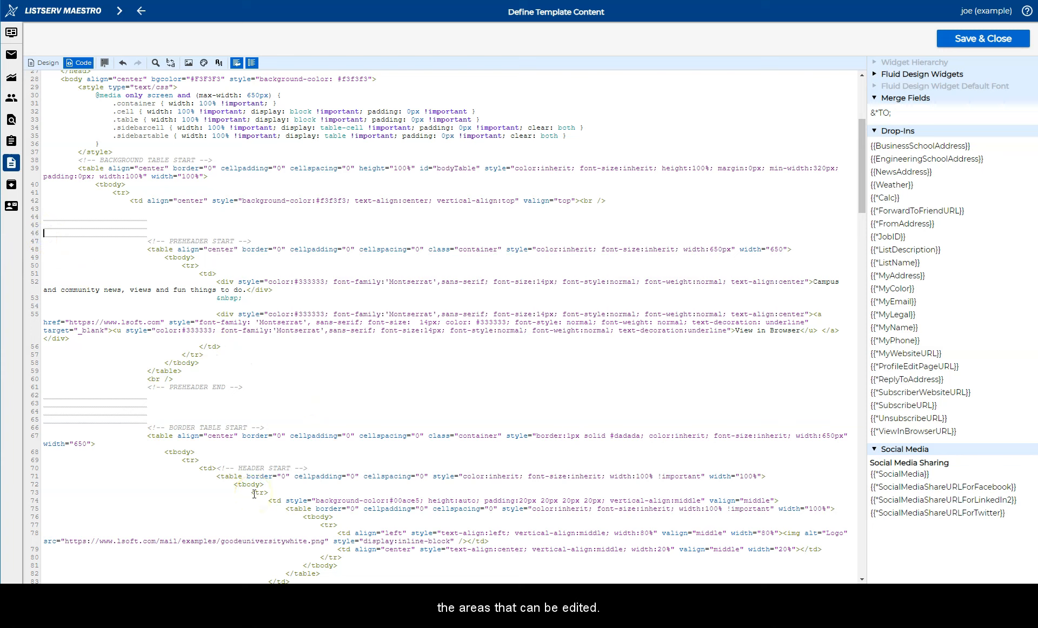
pyautogui.write('<template-editableBlock cloneable="false" conditioneditable="false" deletable="false">')
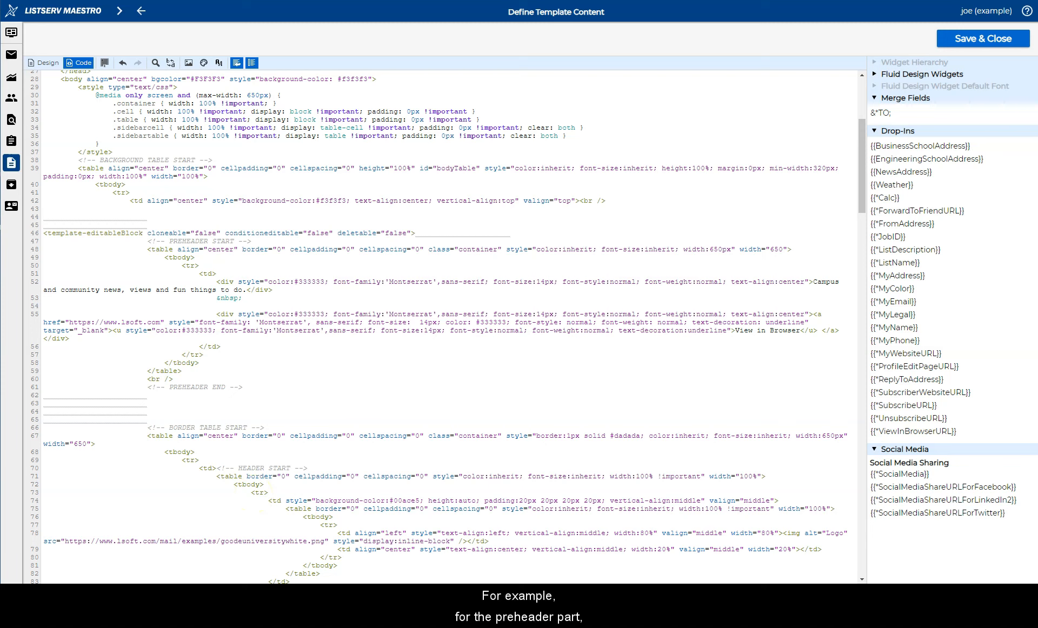
pyautogui.click(43, 395)
pyautogui.write('</template-editableBlock>')
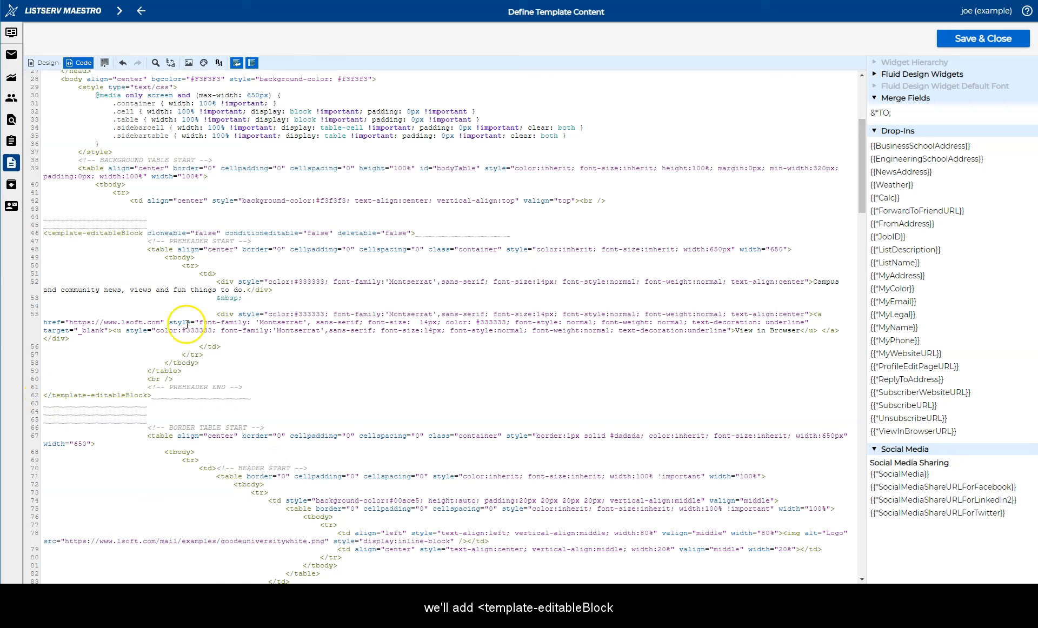
# Step: Review the cloneable, conditioneditable and deletable attributes of the preheader's editable block and its closing tag
pyautogui.doubleClick(204, 233)
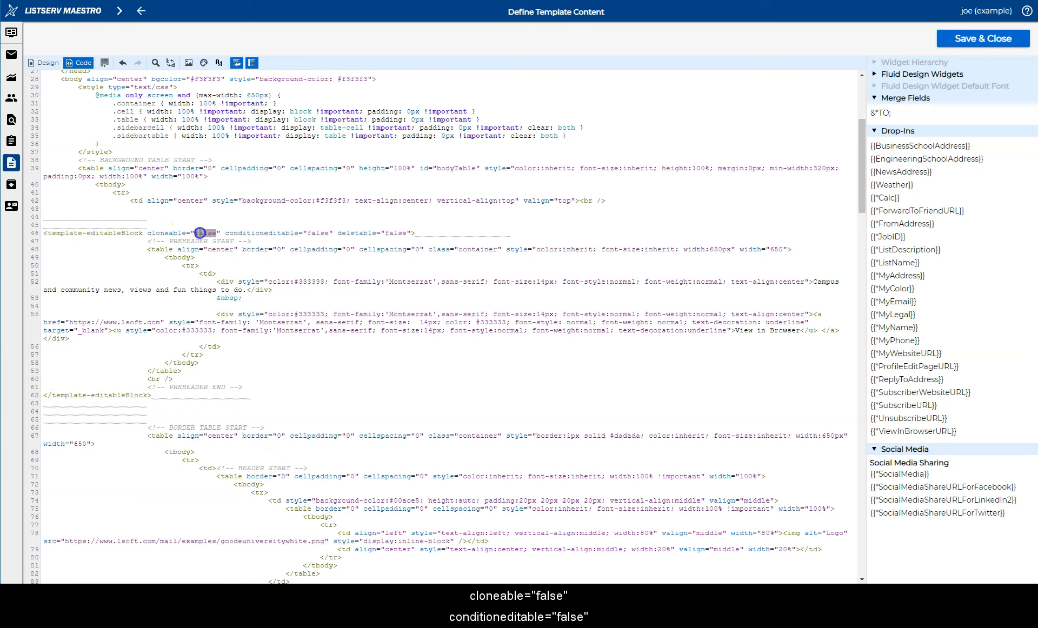
pyautogui.doubleClick(325, 236)
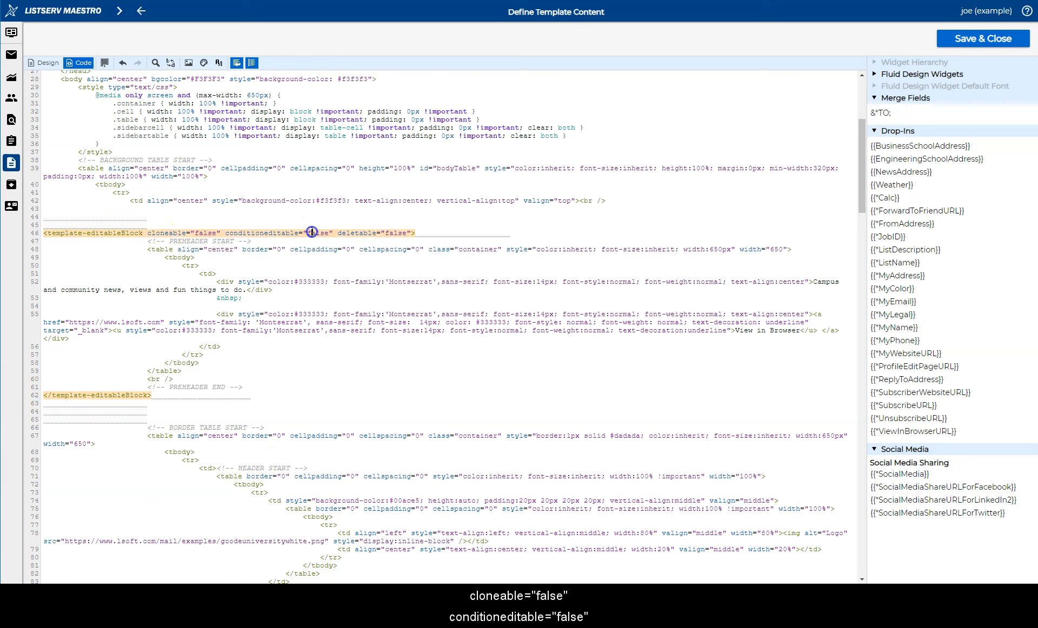
pyautogui.doubleClick(398, 233)
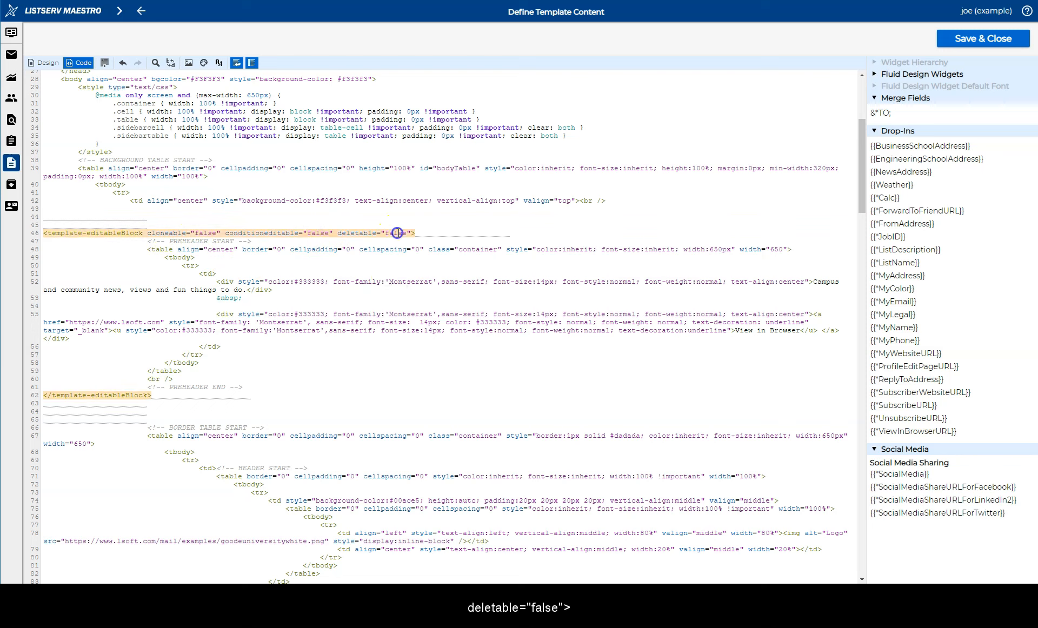
pyautogui.moveTo(151, 395); pyautogui.dragTo(20, 398)
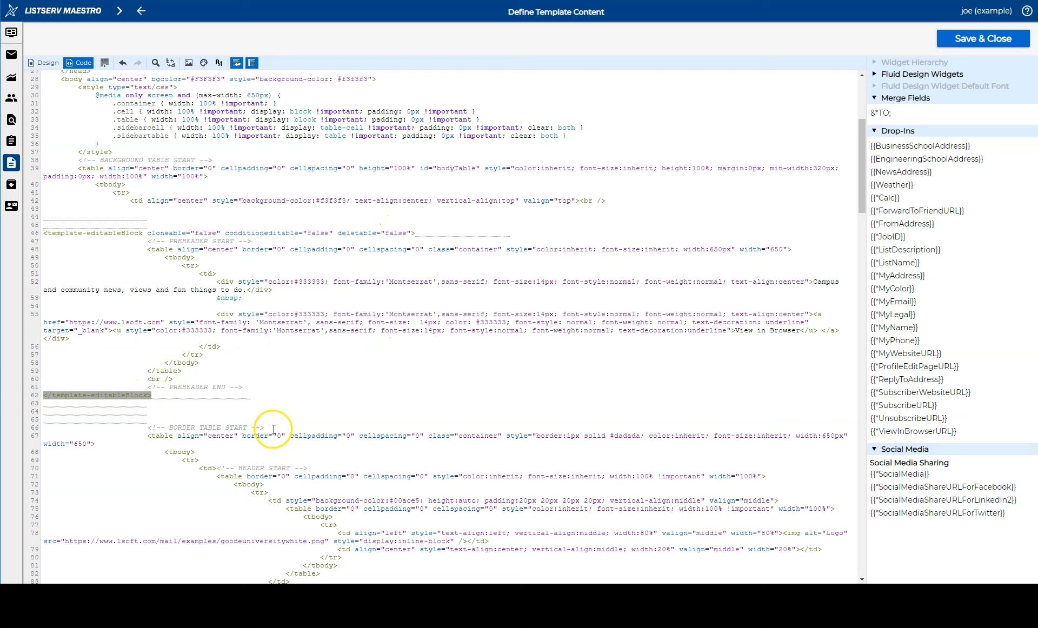
pyautogui.click(276, 408)
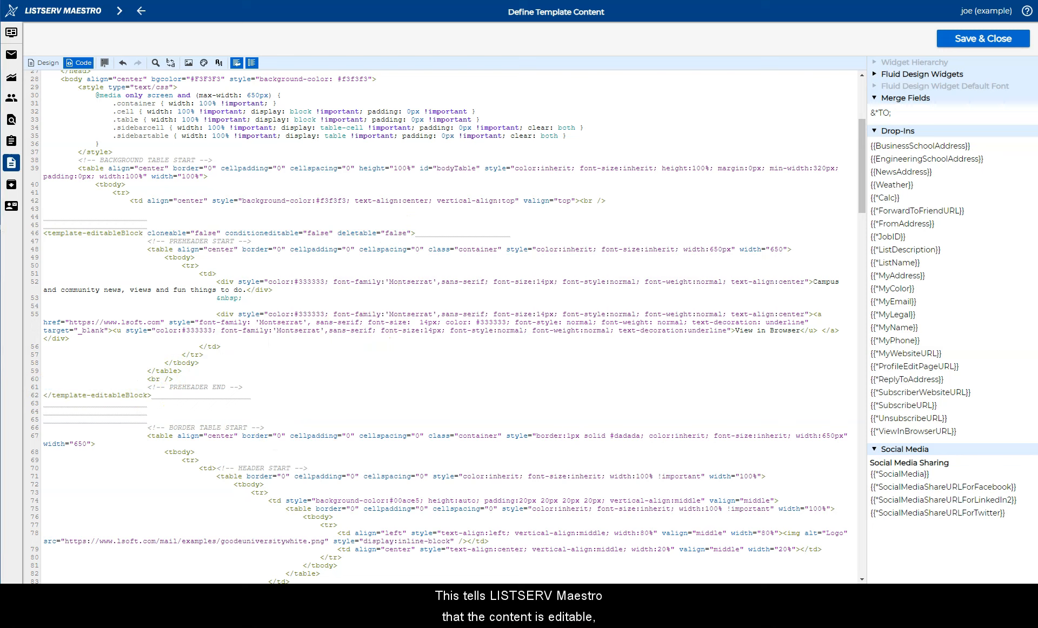
# Step: In design view, replace the preheader sentence above the View in Browser link with the placeholder PREHEADER
pyautogui.click(48, 64)
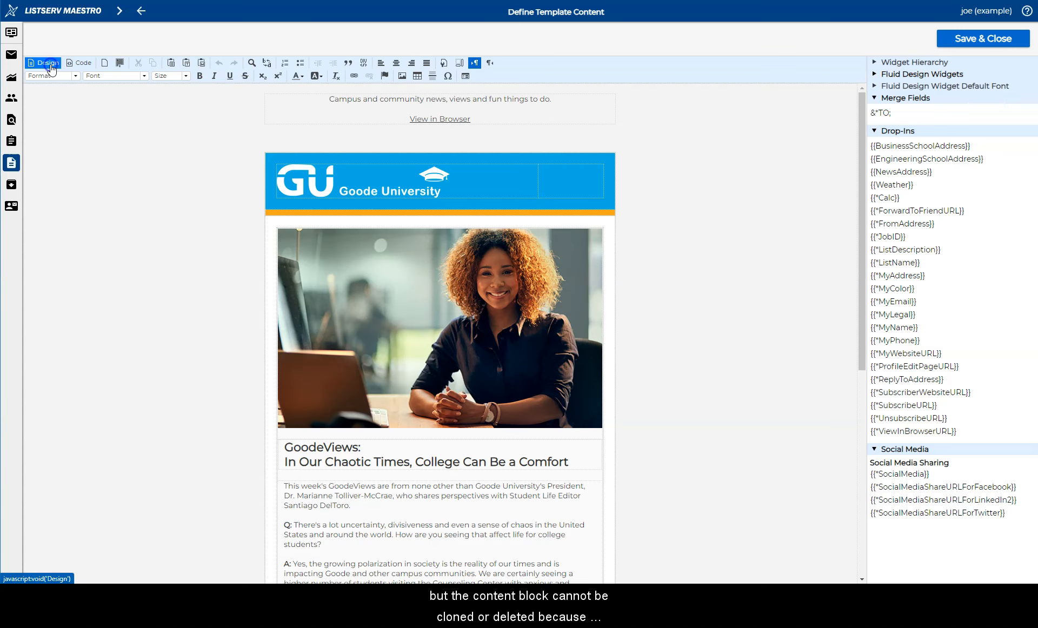
pyautogui.click(552, 105)
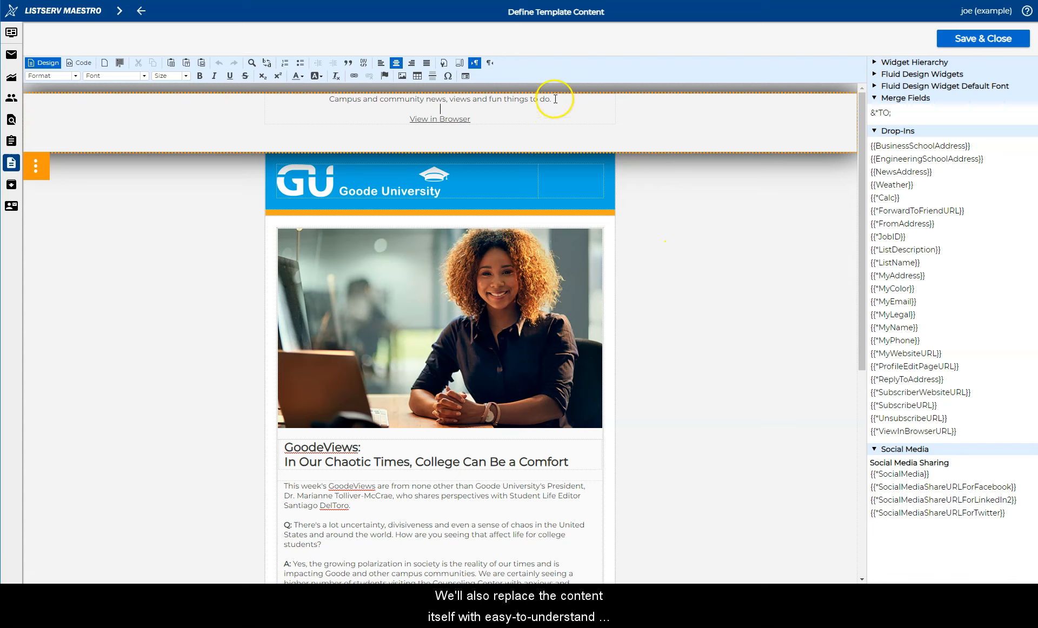
pyautogui.moveTo(553, 101); pyautogui.dragTo(318, 102)
pyautogui.press('BackSpace')
pyautogui.write('PREHE')
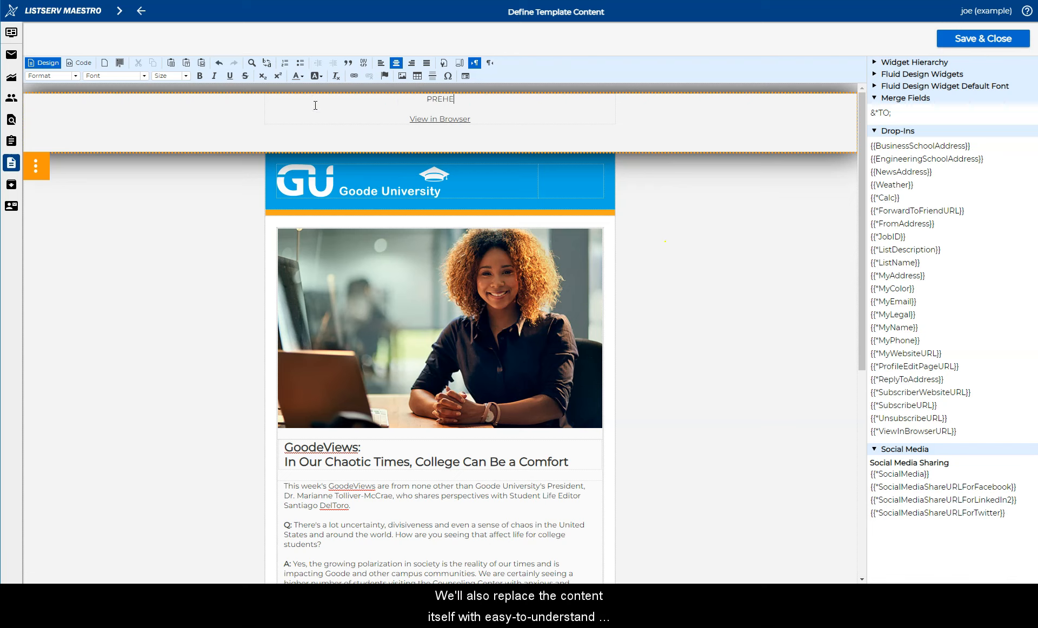
pyautogui.write('ADER')
pyautogui.click(481, 119)
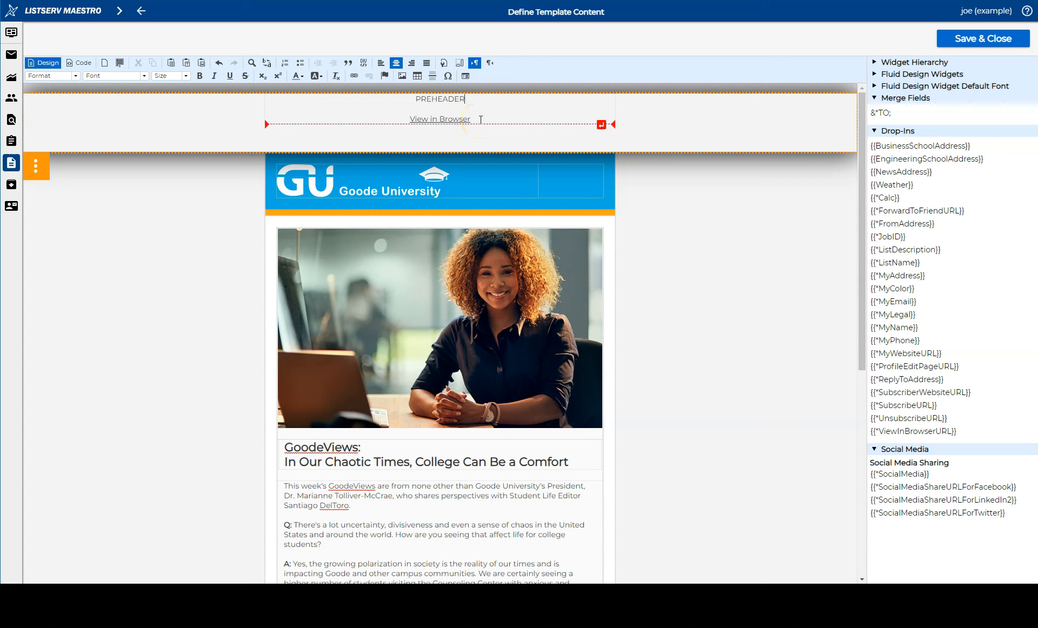
# Step: Replace the View in Browser link with the {{*ViewInBrowserURL}} drop-in and separate it from PREHEADER with a blank line
pyautogui.moveTo(478, 120); pyautogui.dragTo(392, 119)
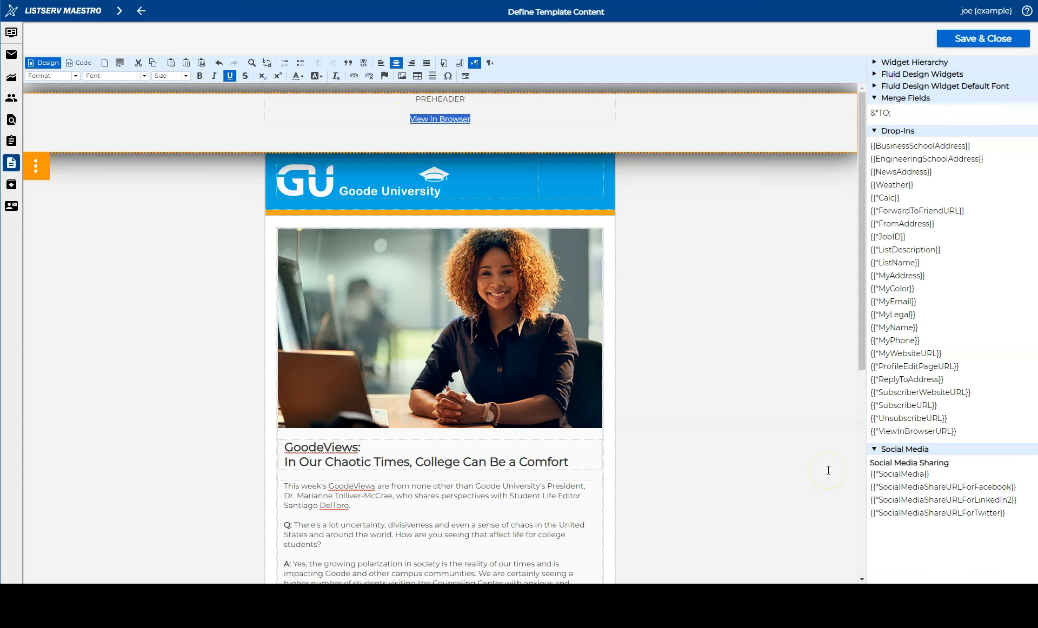
pyautogui.click(890, 432)
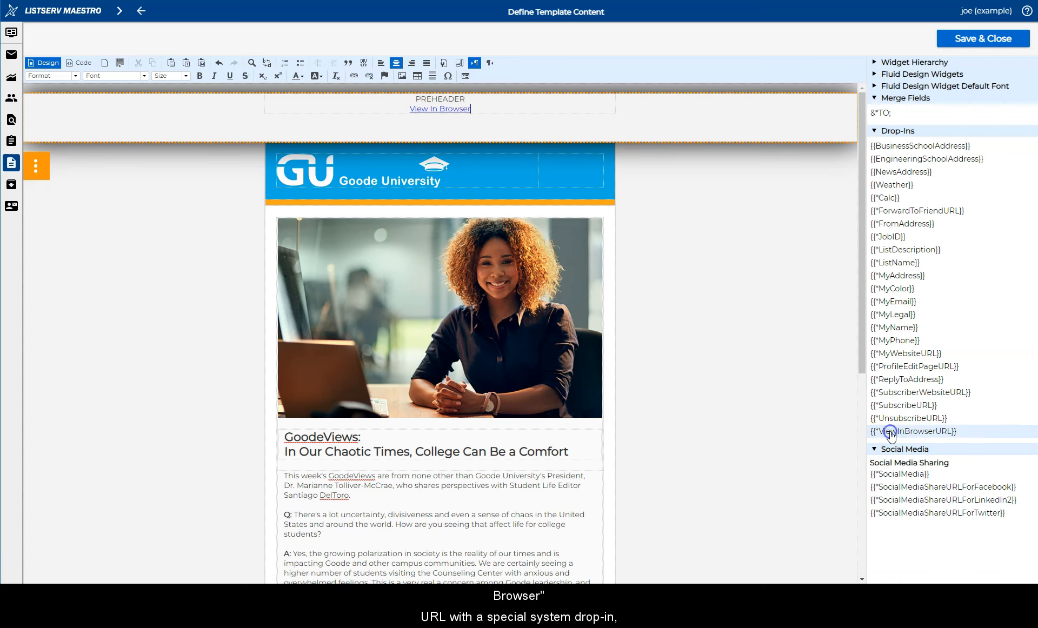
pyautogui.click(467, 102)
pyautogui.press('Return')
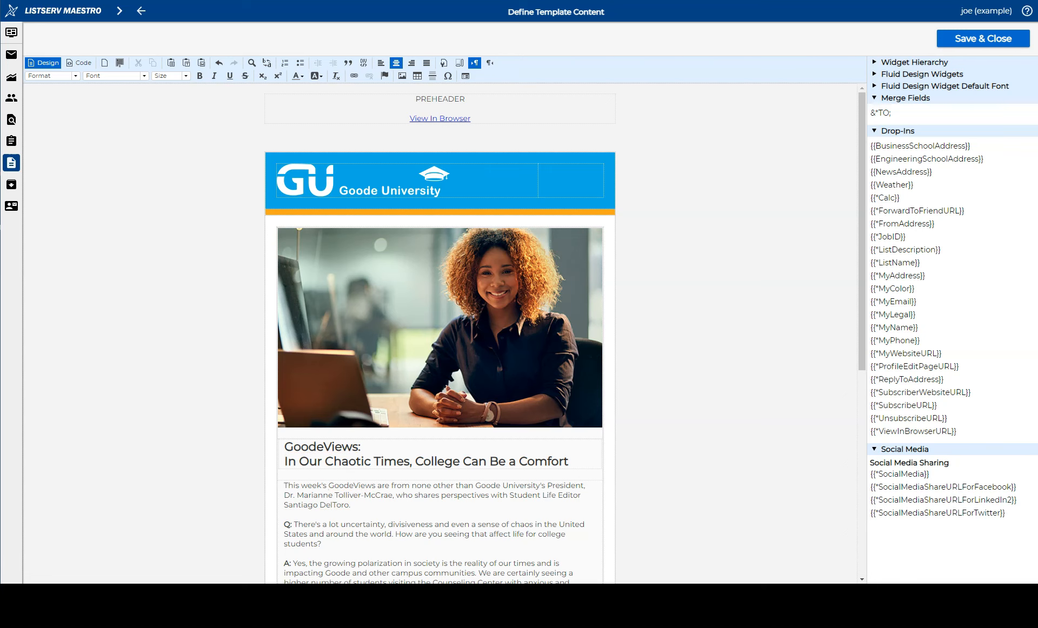
# Step: In the code, separate the BLOCK1 START comment from the HEADER END comment with five blank lines
pyautogui.click(80, 62)
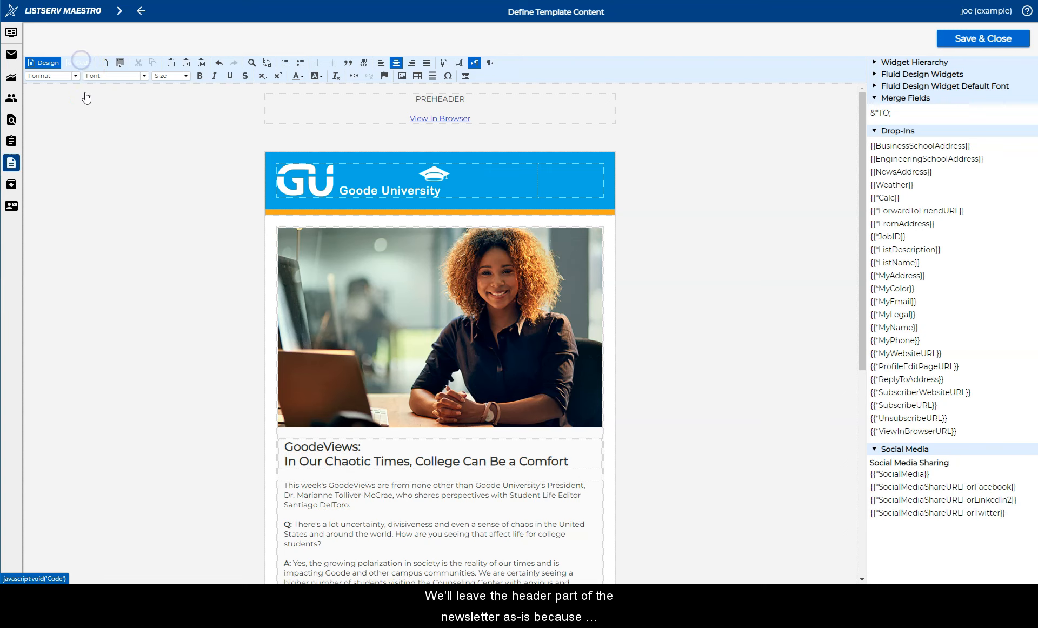
pyautogui.scroll(-8, 174, 394)
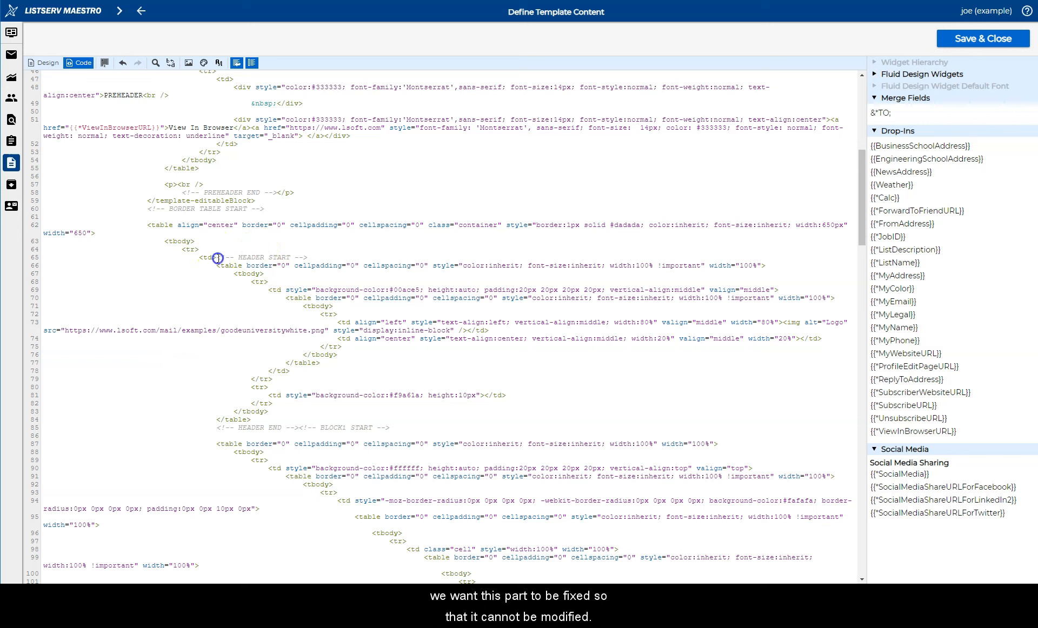
pyautogui.moveTo(298, 430); pyautogui.dragTo(220, 257)
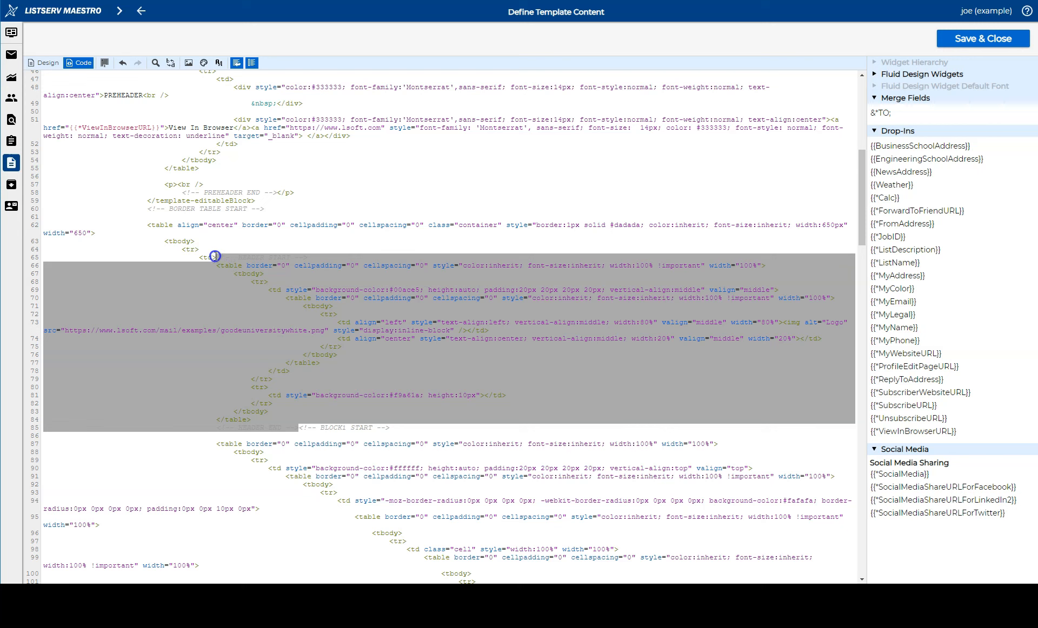
pyautogui.click(299, 428)
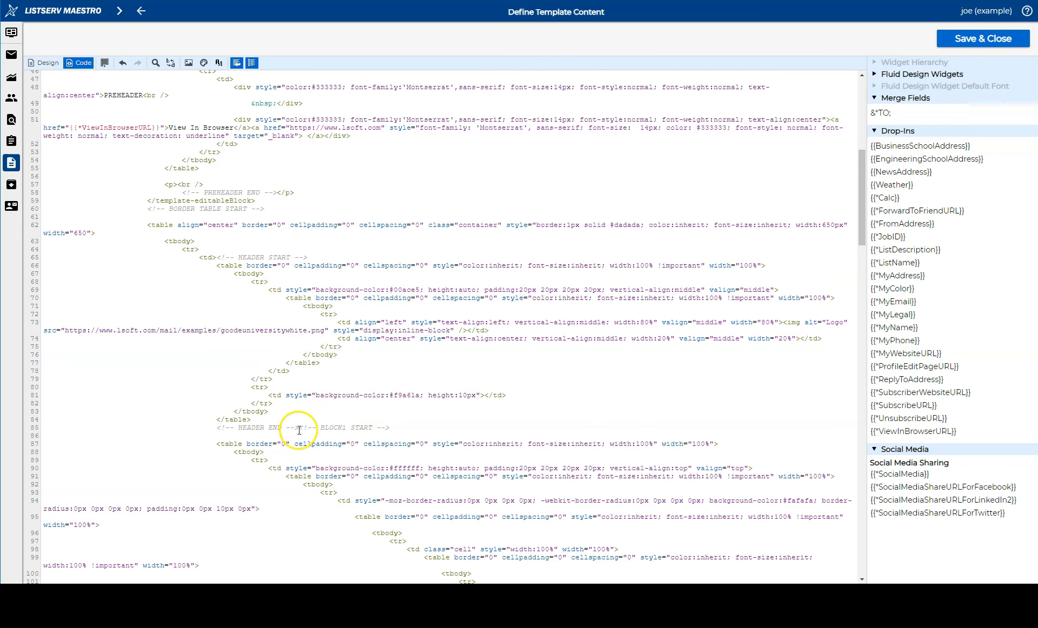
pyautogui.press('Return')
pyautogui.press('Return')
pyautogui.press('Return')
pyautogui.press('Return')
pyautogui.press('Return')
pyautogui.press('Return')
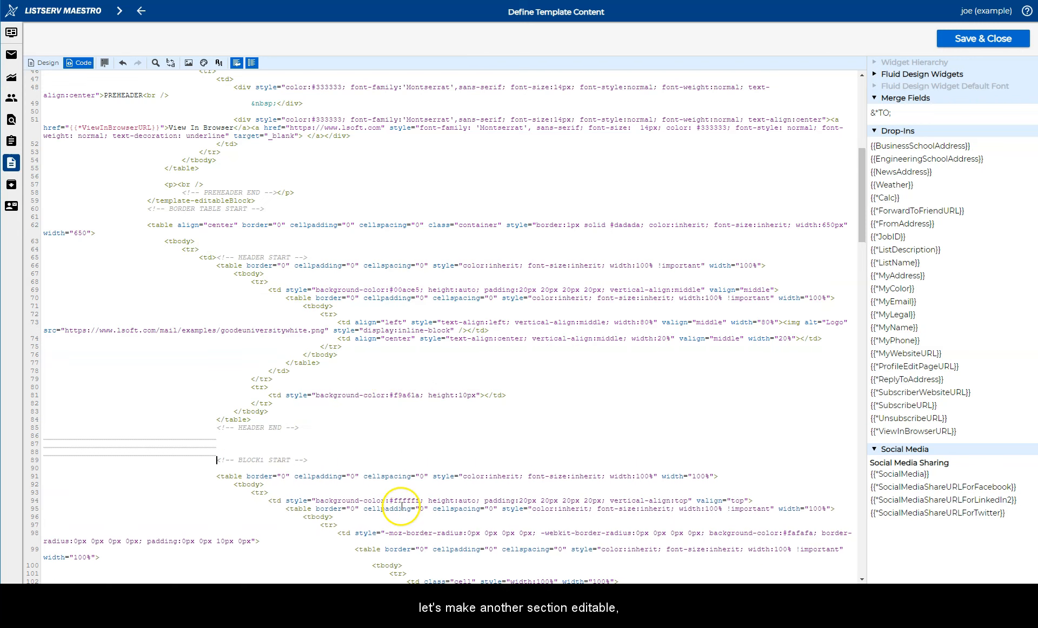
# Step: Wrap the BLOCK1 code in a template-editableBlock tag with cloneable="true", conditioneditable="false" and deletable="true", closing it after BLOCK1 END
pyautogui.click(73, 460)
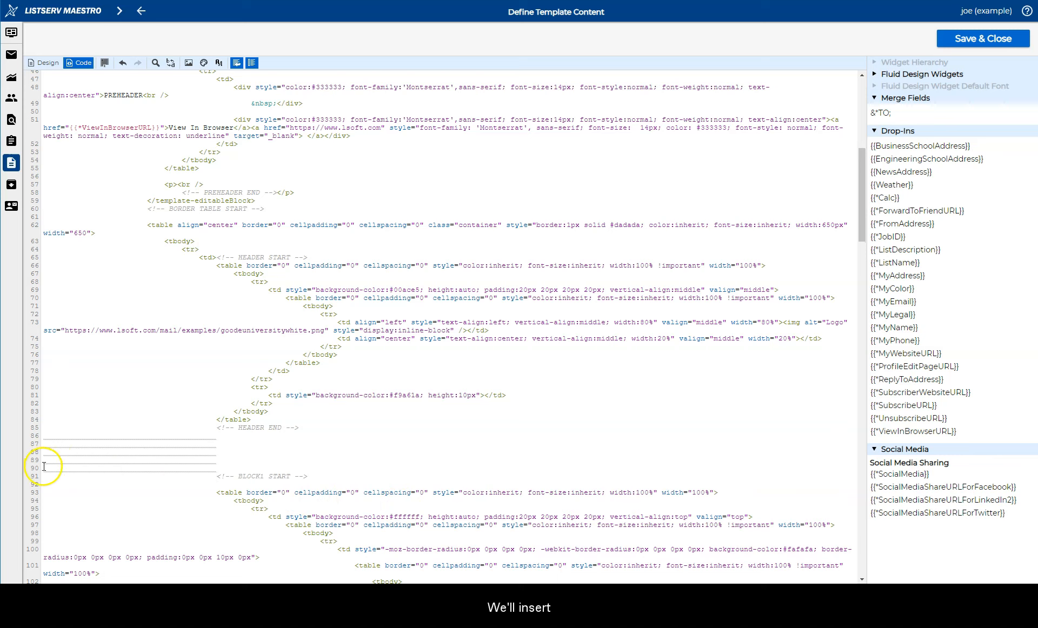
pyautogui.write('<template-editableBlock cloneable="true" conditioneditable="false" deletable="true">')
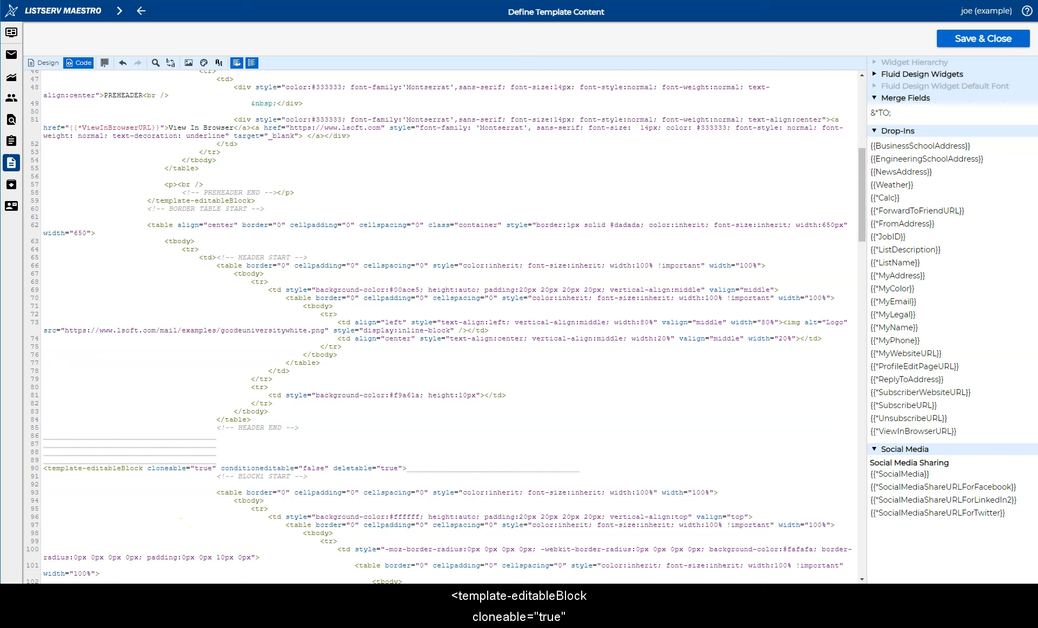
pyautogui.click(195, 467)
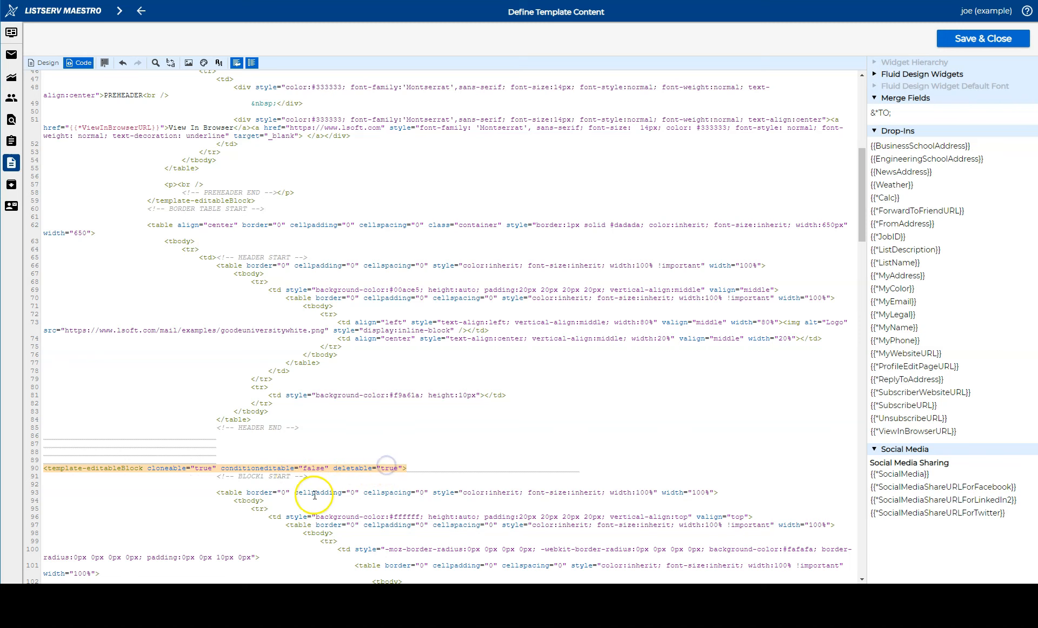
pyautogui.scroll(-4, 299, 490)
pyautogui.scroll(-8, 299, 491)
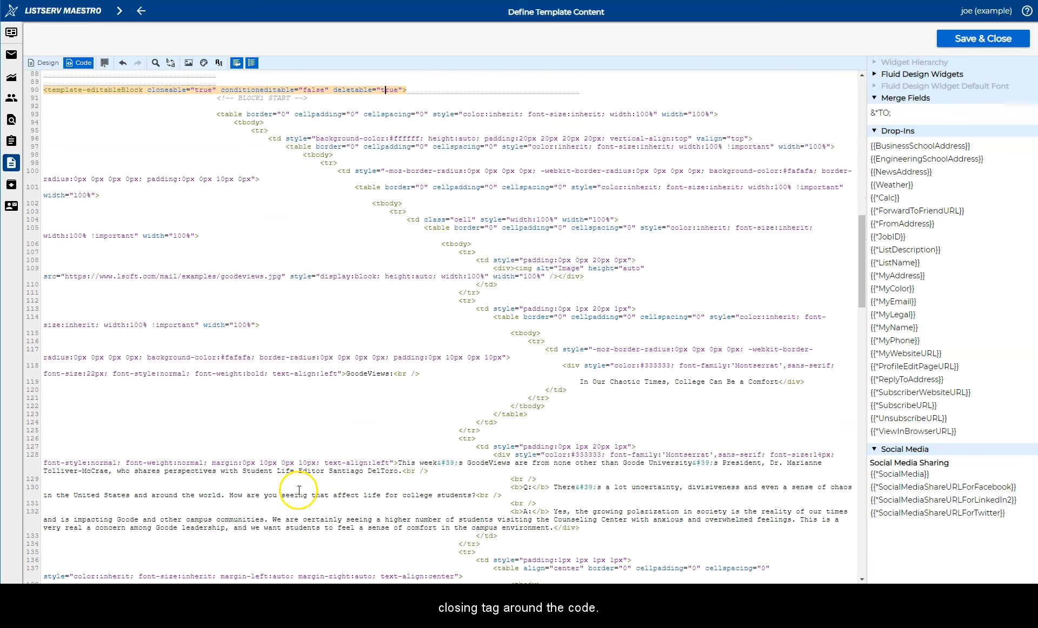
pyautogui.click(299, 417)
pyautogui.press('Return')
pyautogui.press('Return')
pyautogui.press('Return')
pyautogui.press('Return')
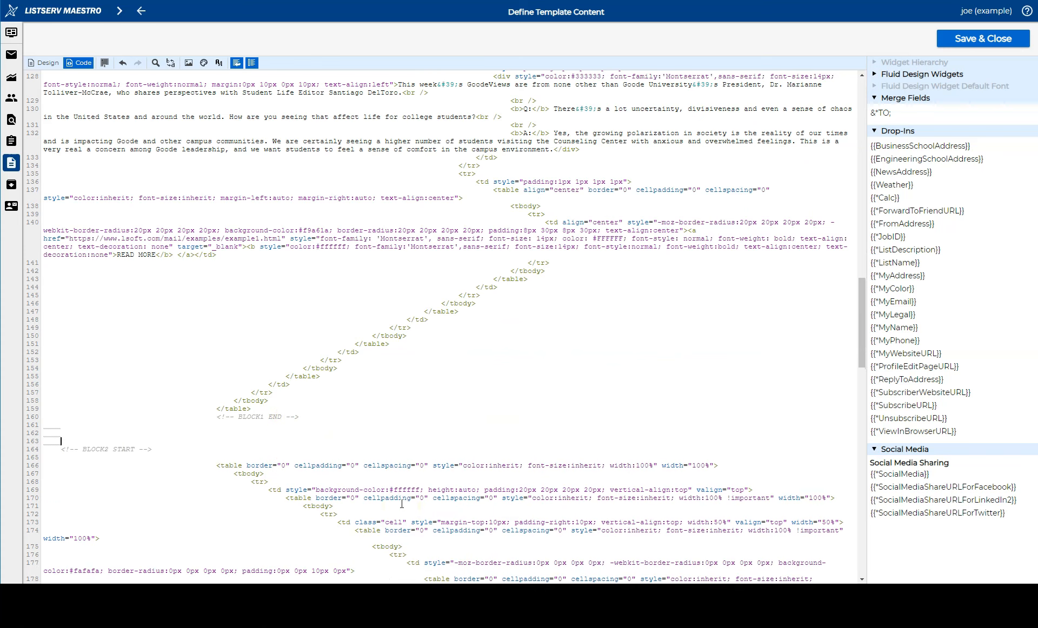
pyautogui.write('</template-editableBlock>')
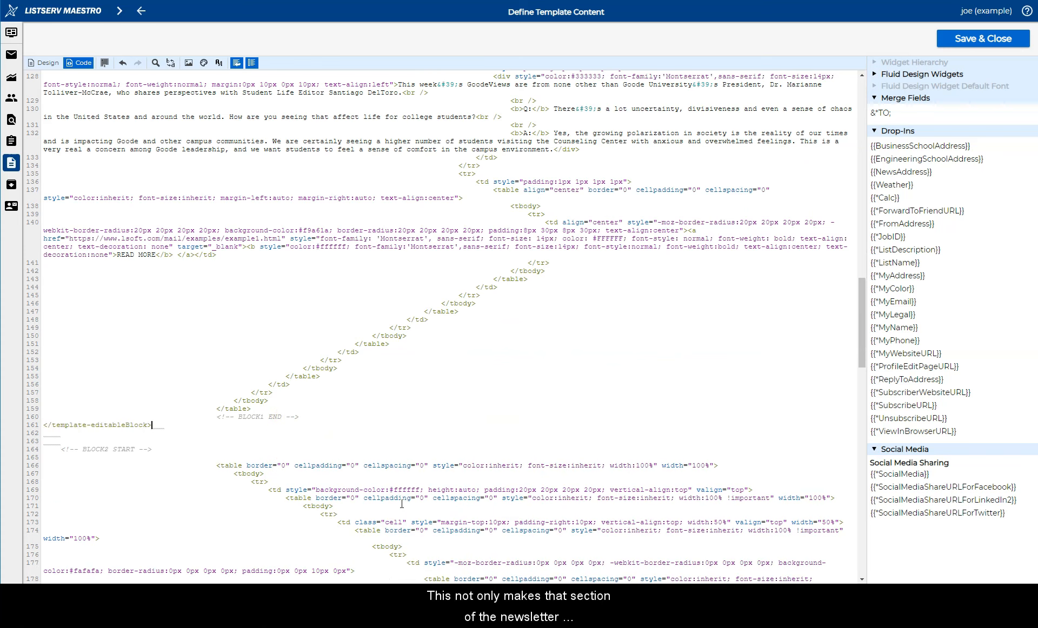
# Step: In design view, replace the GoodeViews article's title with the placeholder HEADLINE and its body text with TEXT
pyautogui.click(44, 63)
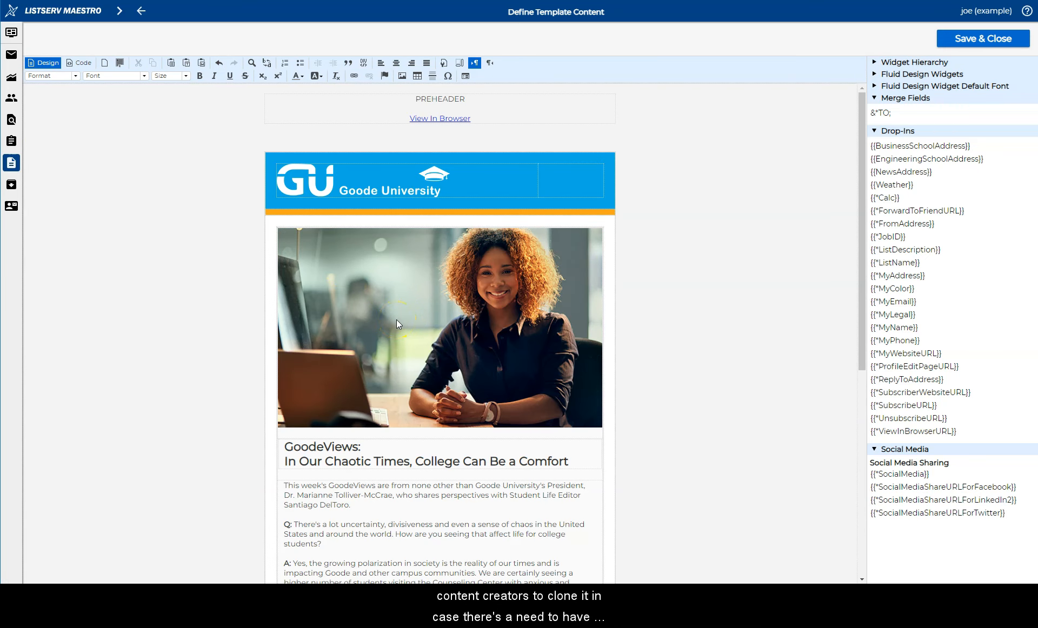
pyautogui.scroll(-3, 397, 320)
pyautogui.scroll(2, 398, 376)
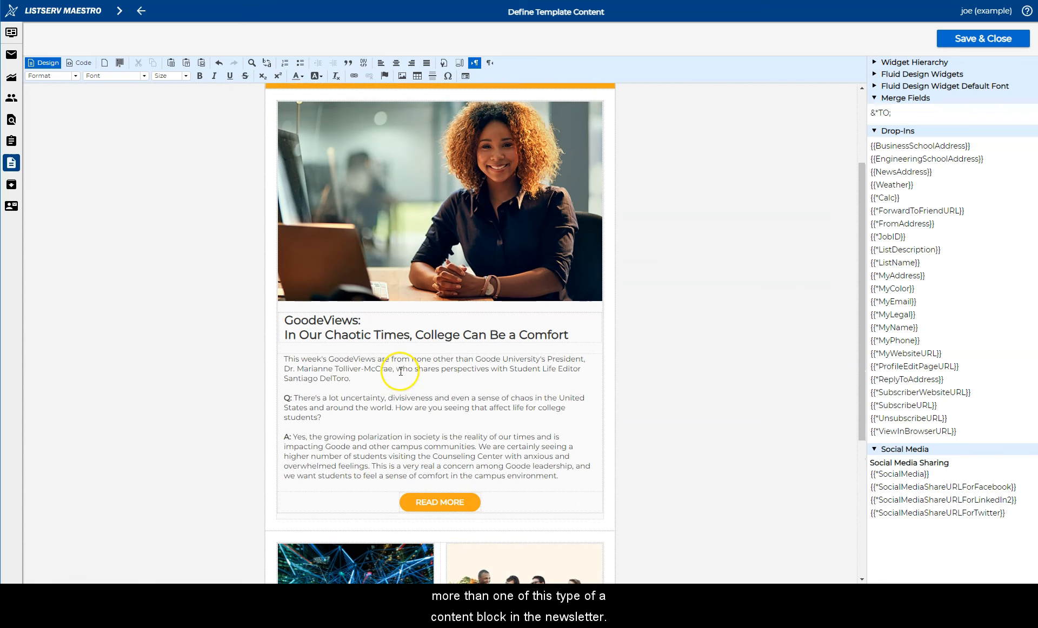
pyautogui.moveTo(572, 406); pyautogui.dragTo(287, 394)
pyautogui.write('HEADLI')
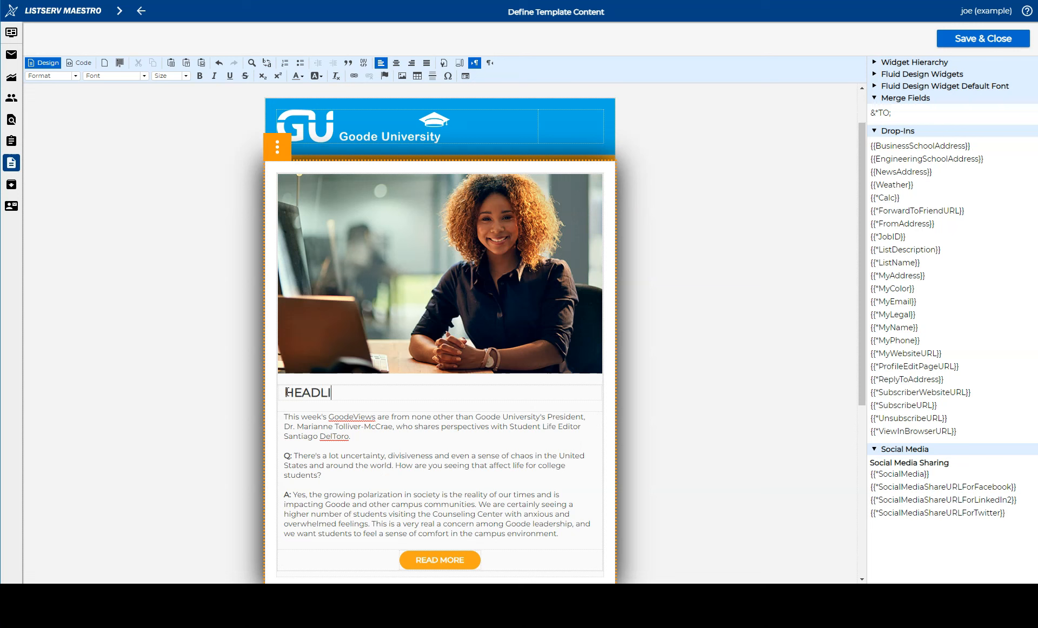
pyautogui.write('NE')
pyautogui.moveTo(558, 534); pyautogui.dragTo(287, 418)
pyautogui.write('TEXT')
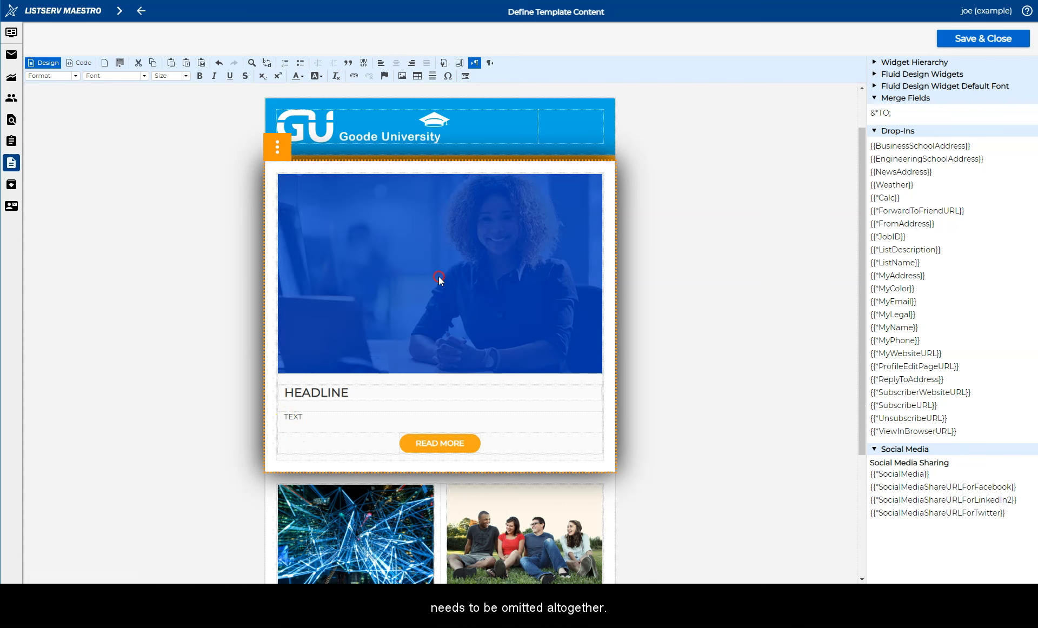
pyautogui.rightClick(439, 280)
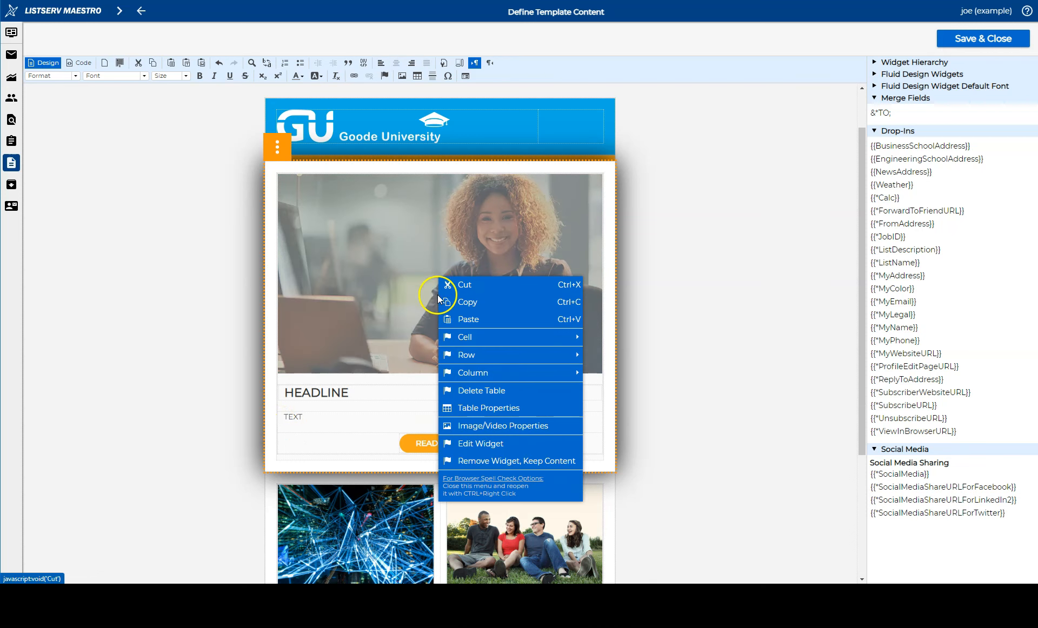
pyautogui.click(510, 425)
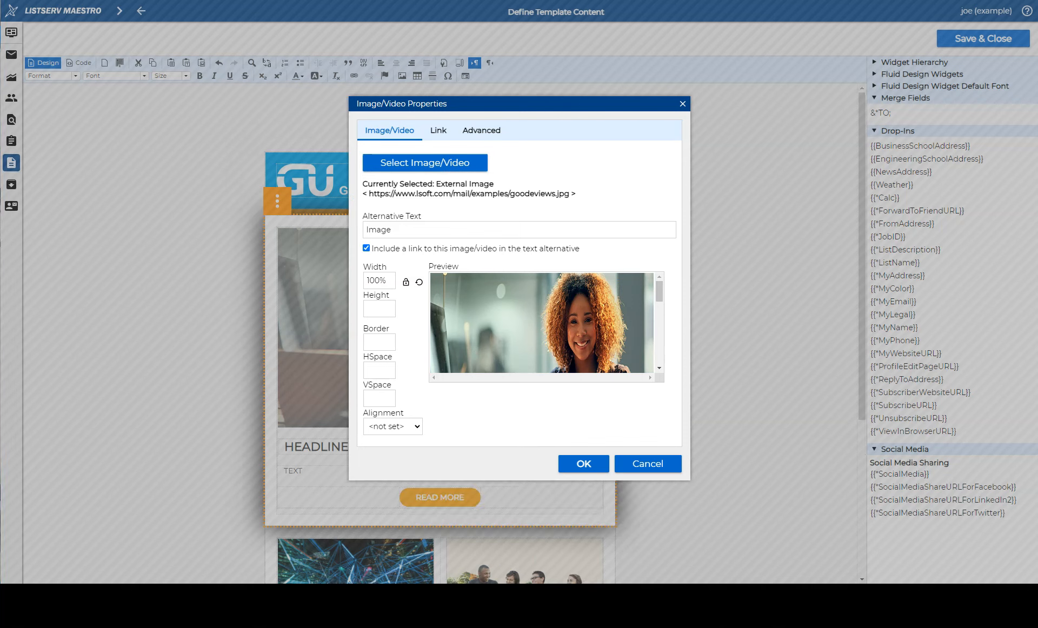
pyautogui.click(429, 165)
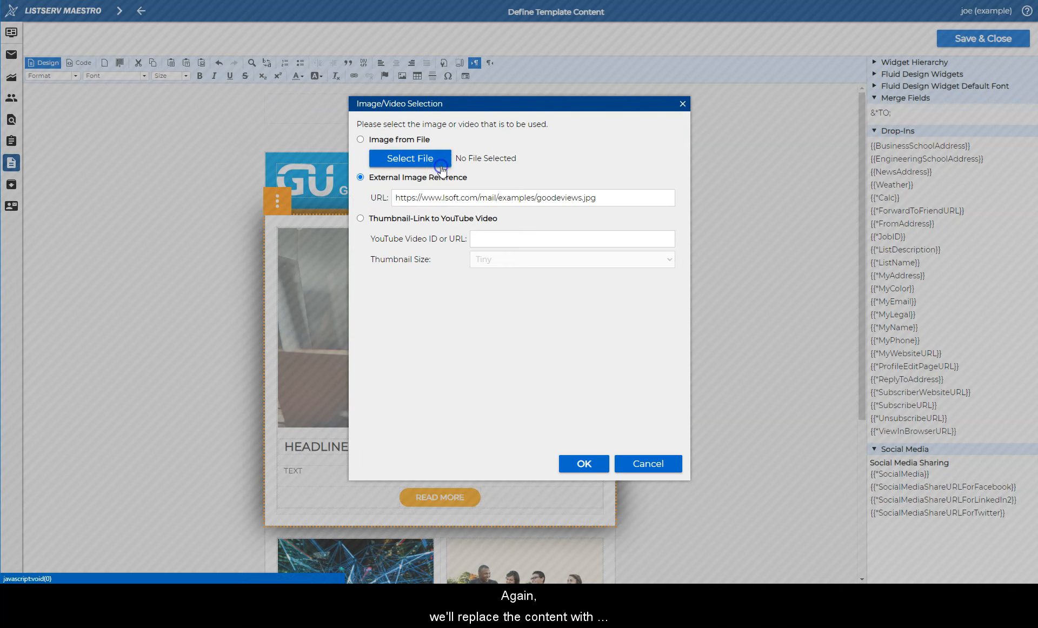
pyautogui.moveTo(617, 198); pyautogui.dragTo(394, 200)
pyautogui.write('https://maestro-demo.lsoft.com/archives/images/default_logo_sampleimage1_700x300.png')
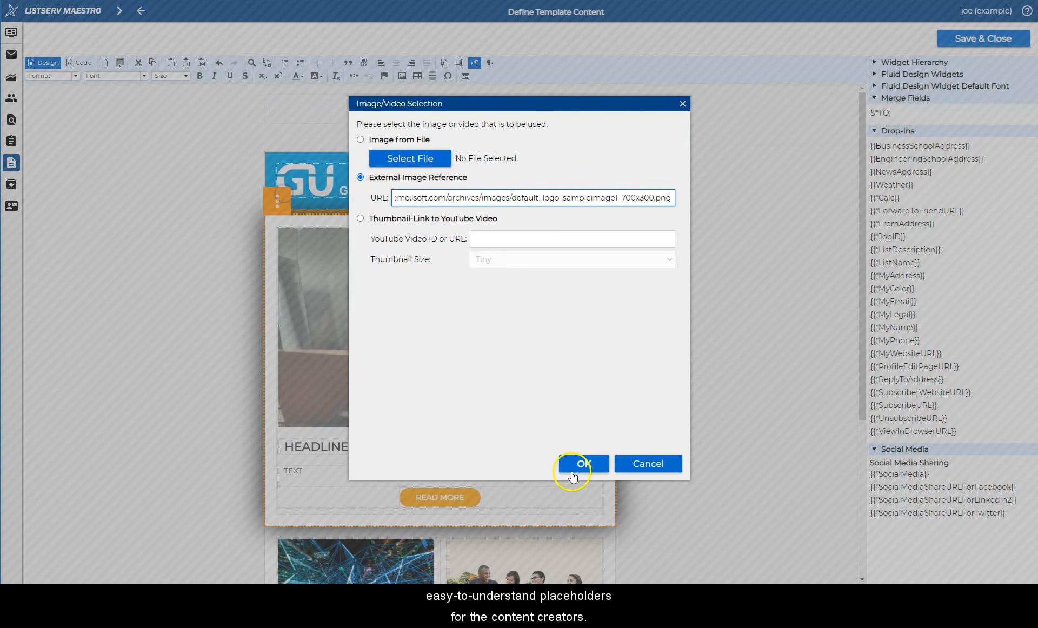
pyautogui.click(582, 463)
# Step: Set the placeholder image's width to 100%, clear its height, and apply the image properties
pyautogui.doubleClick(376, 280)
pyautogui.write('100%')
pyautogui.moveTo(390, 311); pyautogui.dragTo(307, 306)
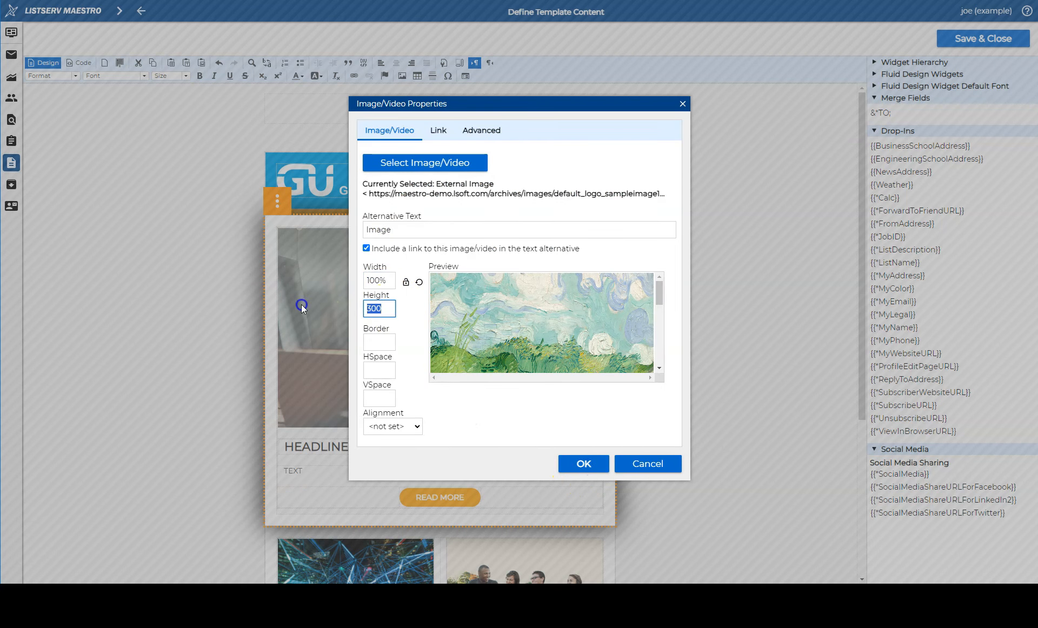
pyautogui.press('BackSpace')
pyautogui.click(580, 464)
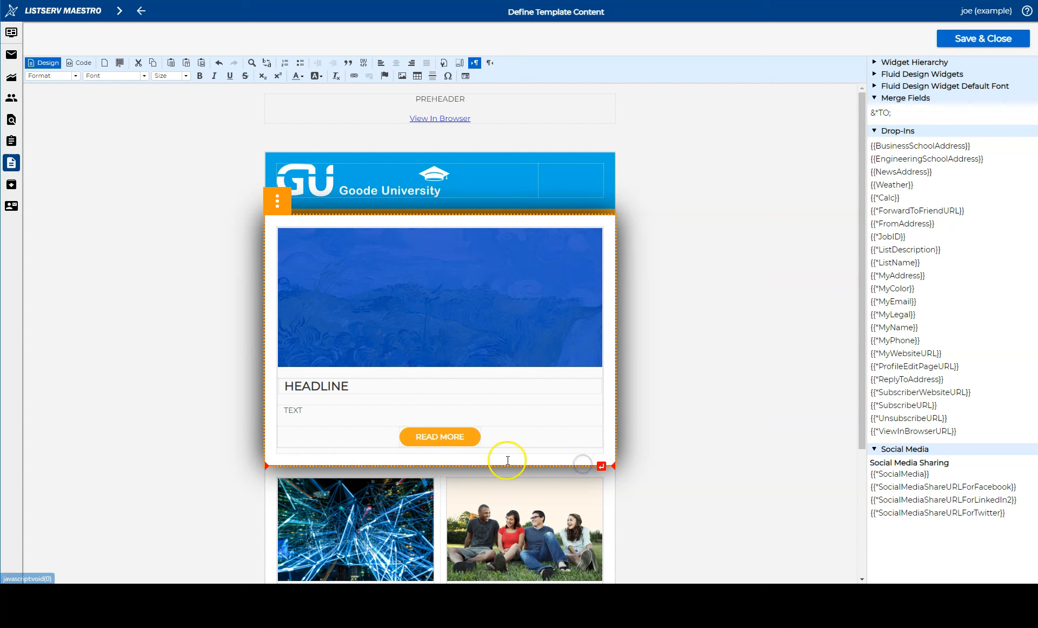
# Step: In the code, add blank lines after the BLOCK1 closing tag and paste an opening template-editableBlock tag before BLOCK2 START
pyautogui.scroll(-3, 142, 354)
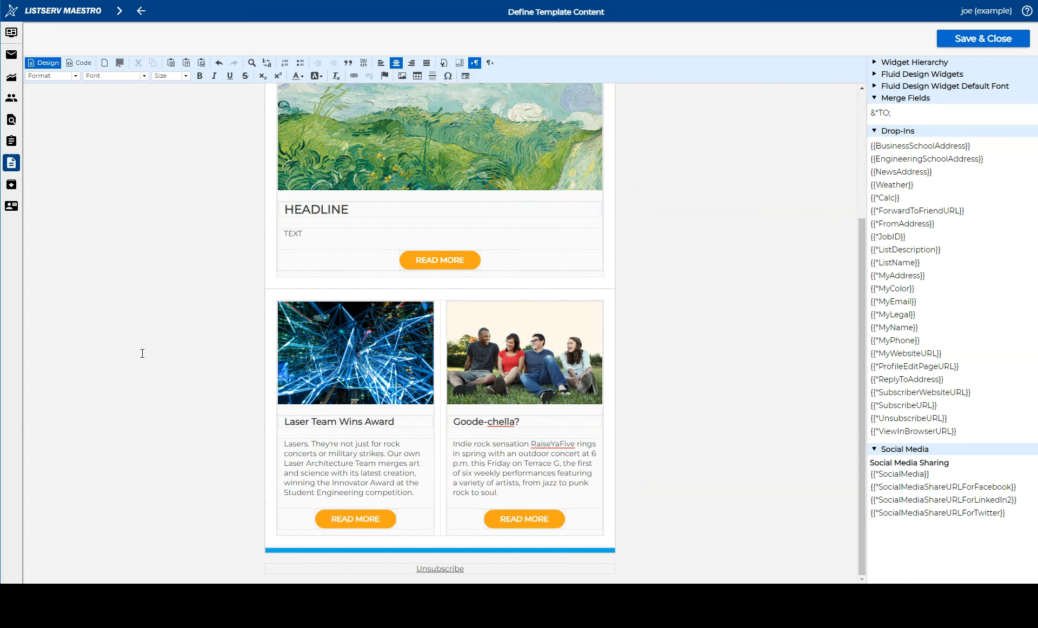
pyautogui.click(80, 63)
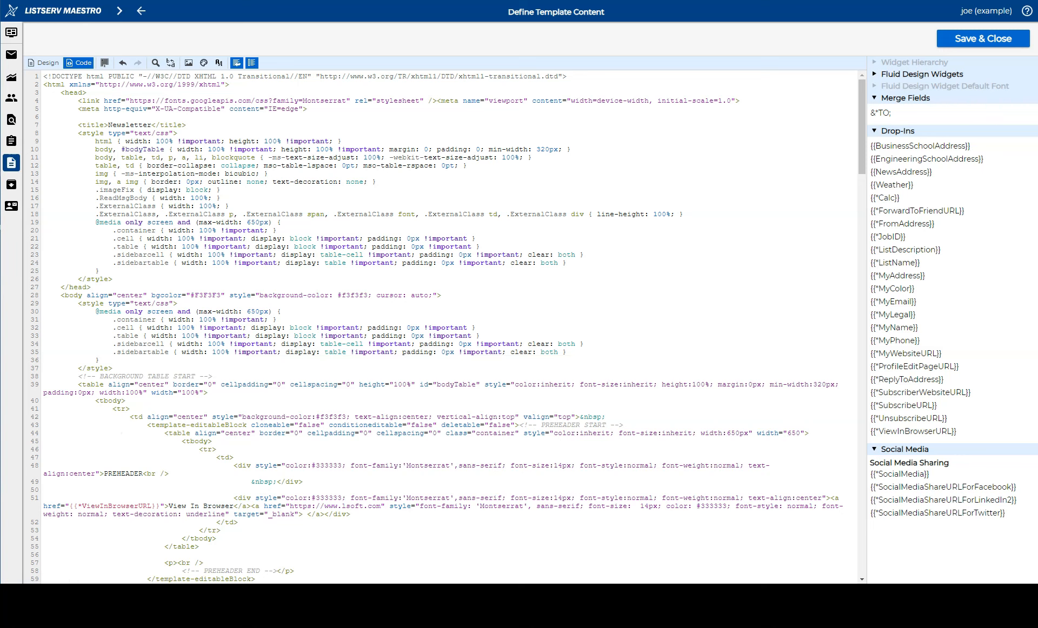
pyautogui.scroll(-10, 322, 489)
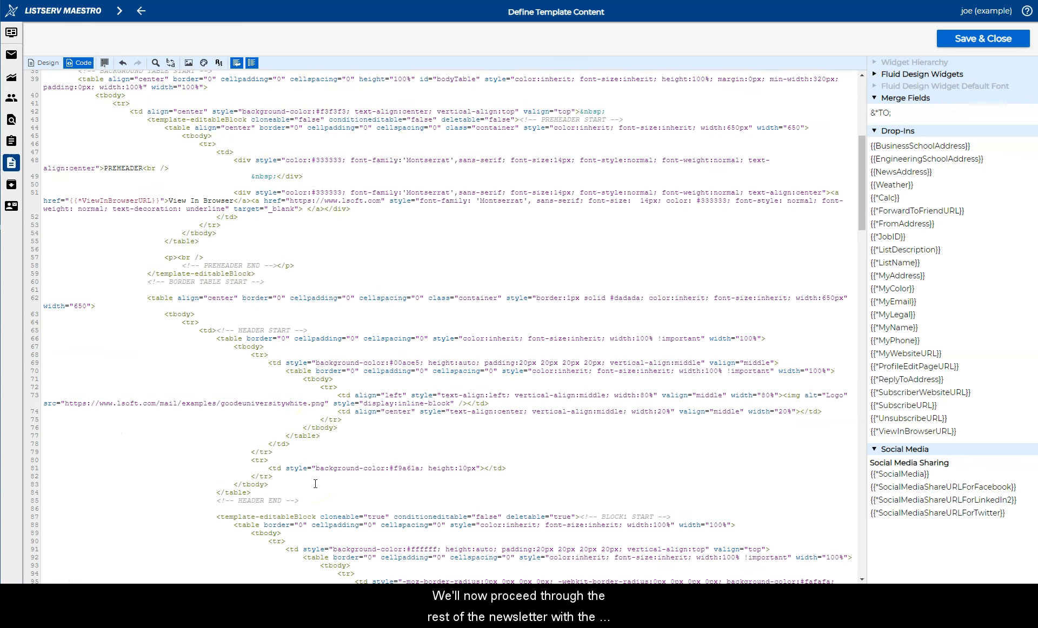
pyautogui.scroll(-10, 315, 484)
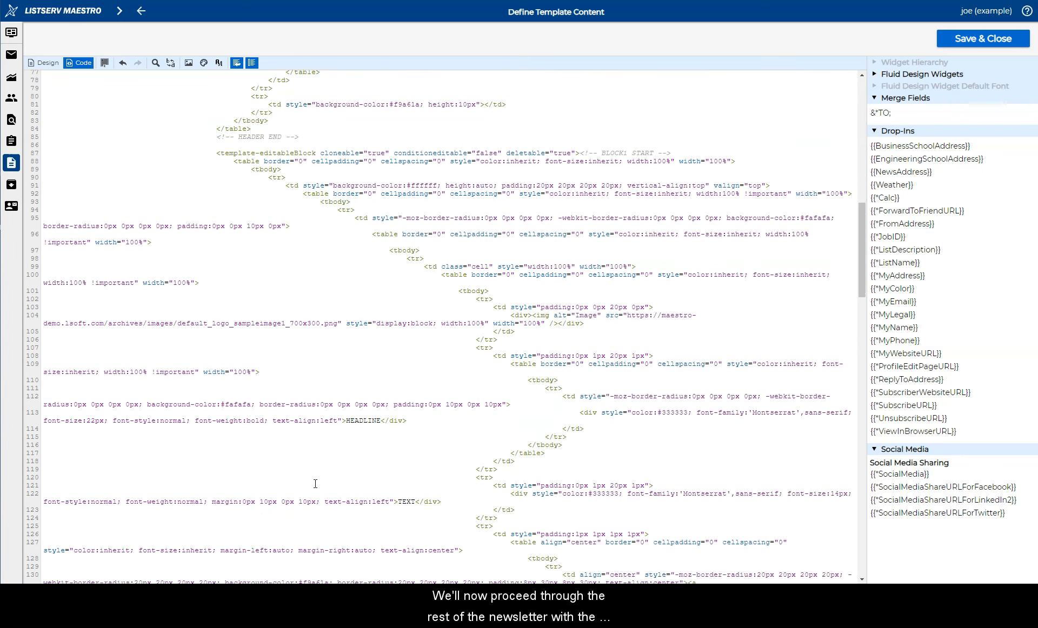
pyautogui.click(444, 358)
pyautogui.press('Return')
pyautogui.press('Return')
pyautogui.press('Return')
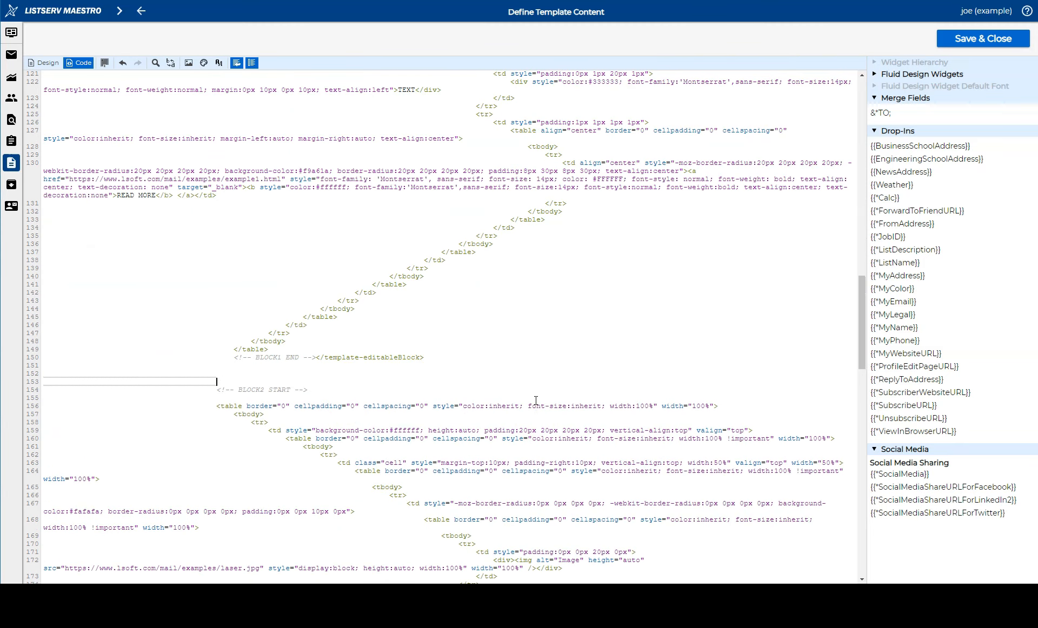
pyautogui.hotkey('ctrl', 'v')
# Step: Separate FOOTER START from BLOCK2 END and insert the closing template-editableBlock tag right after BLOCK2 END
pyautogui.scroll(-15, 413, 468)
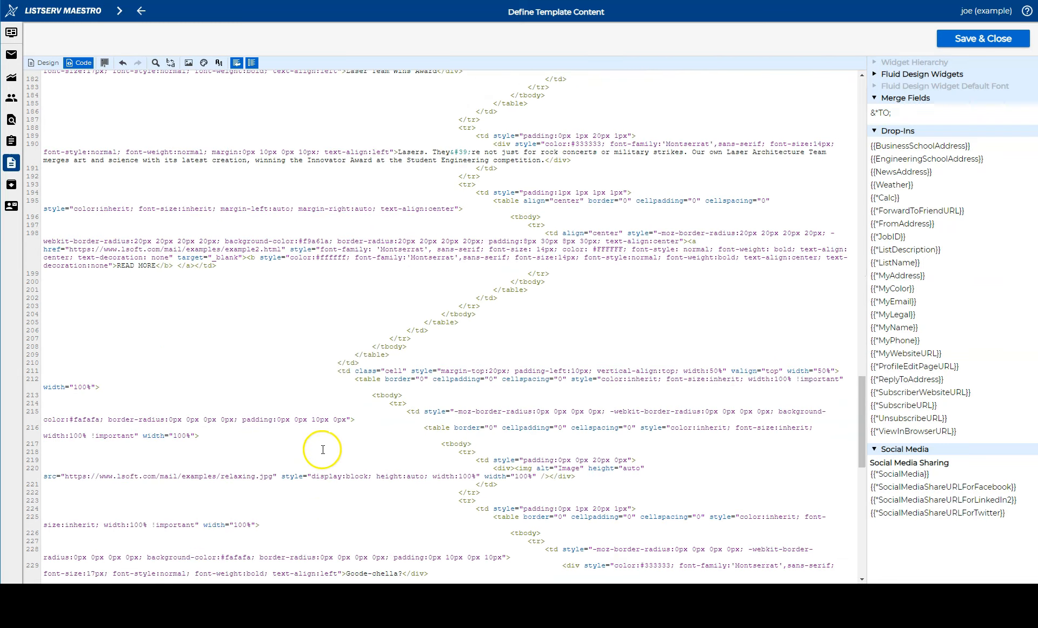
pyautogui.scroll(-4, 340, 424)
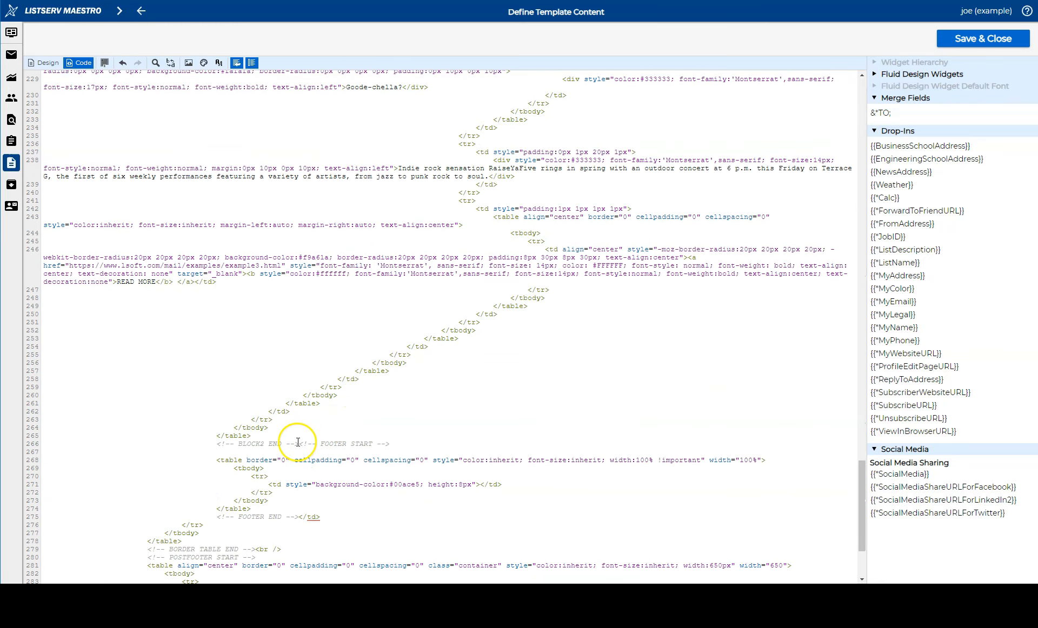
pyautogui.press('Return')
pyautogui.press('Return')
pyautogui.press('Return')
pyautogui.press('Up')
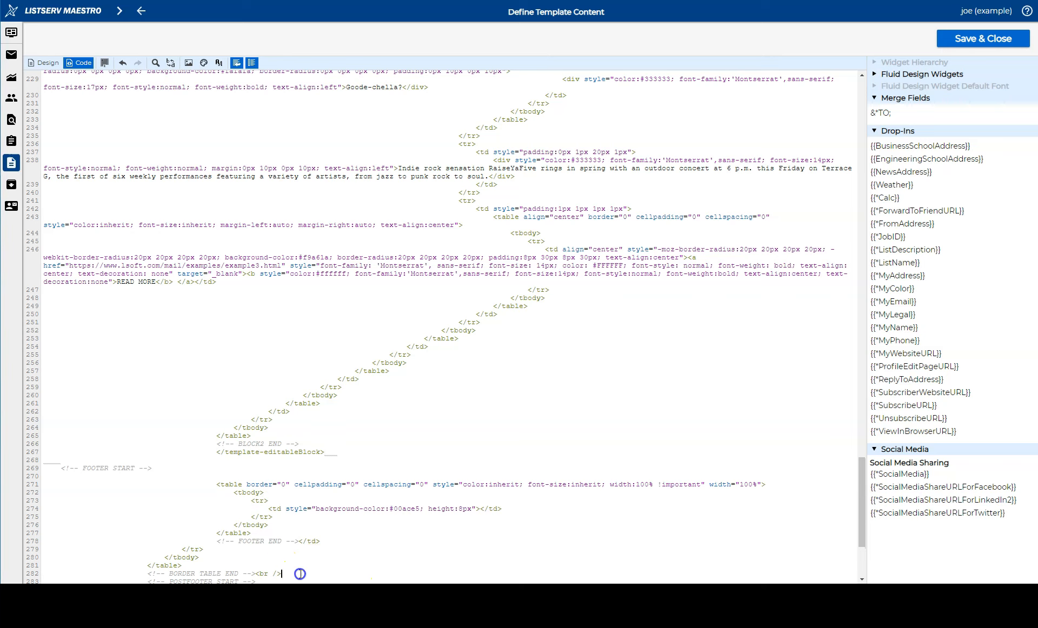
# Step: Wrap the postfooter code in a template-editableBlock tag with cloneable, conditioneditable and deletable set to "false", close it after POSTFOOTER END, and return to design view
pyautogui.press('Return')
pyautogui.press('Return')
pyautogui.press('Return')
pyautogui.write('<template-editableBlock cloneable="false" conditioneditable="false" deletable="false">')
pyautogui.scroll(-5, 291, 501)
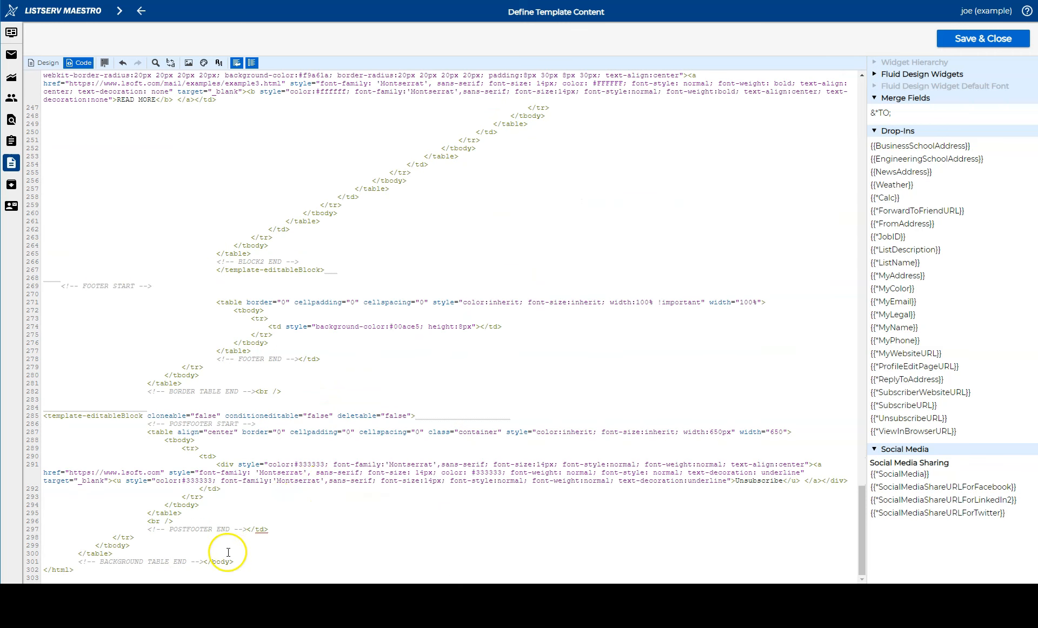
pyautogui.press('Return')
pyautogui.press('Return')
pyautogui.press('Return')
pyautogui.press('Up')
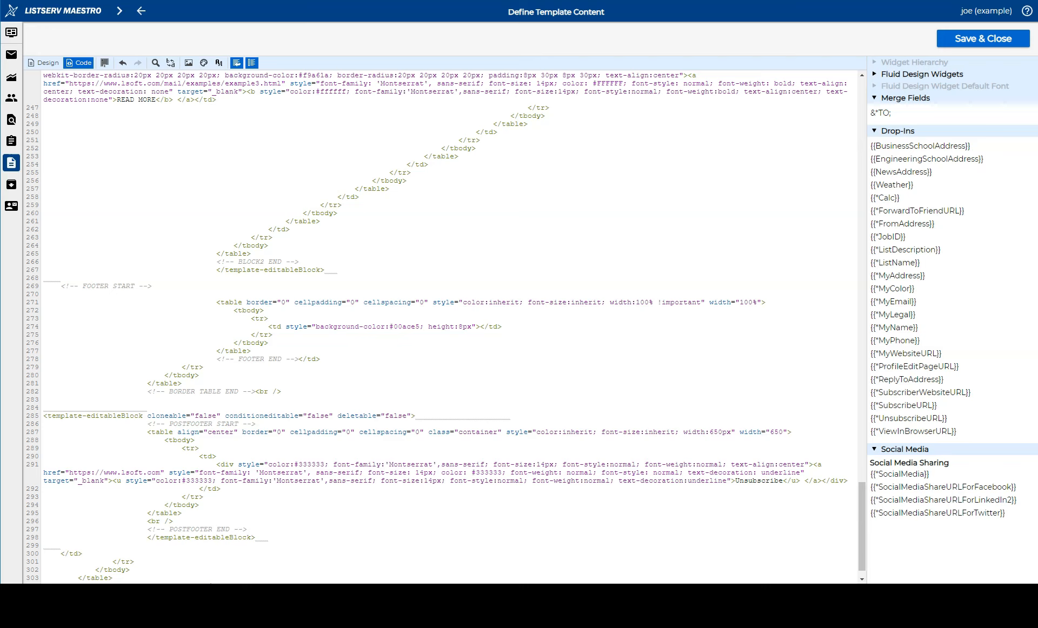
pyautogui.click(46, 64)
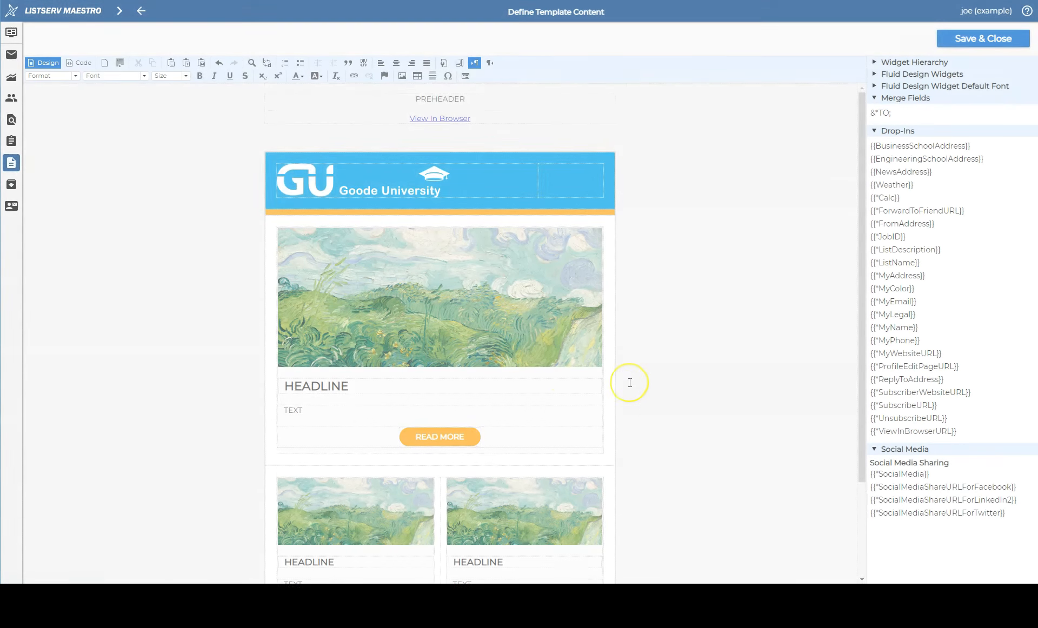
# Step: Replace the footer's Unsubscribe text with the {{*UnsubscribeURL}} system drop-in
pyautogui.scroll(-3, 654, 398)
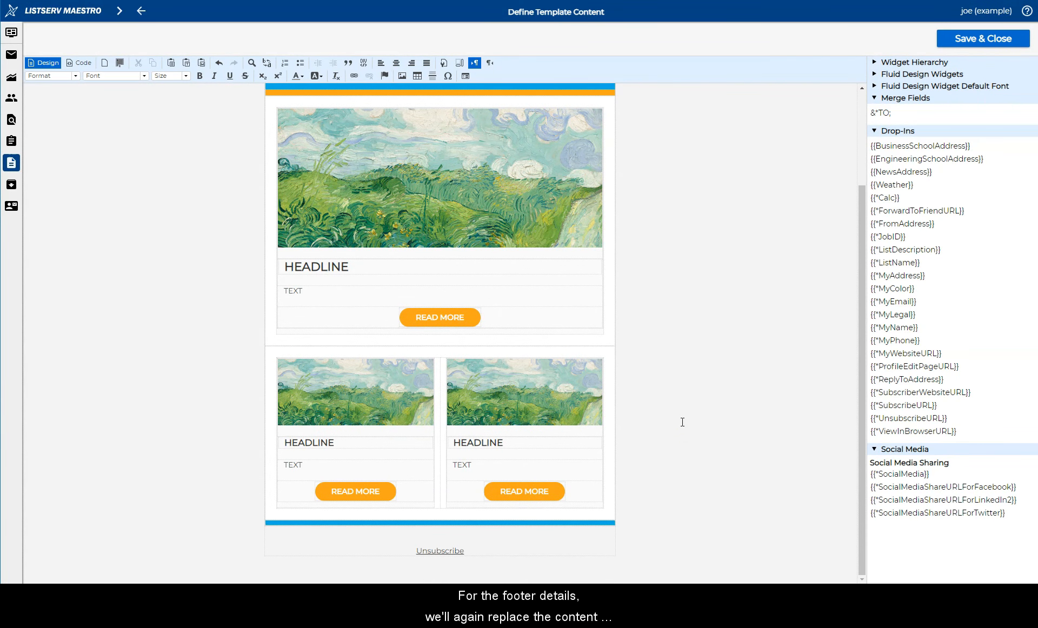
pyautogui.moveTo(464, 552); pyautogui.dragTo(414, 552)
pyautogui.click(899, 423)
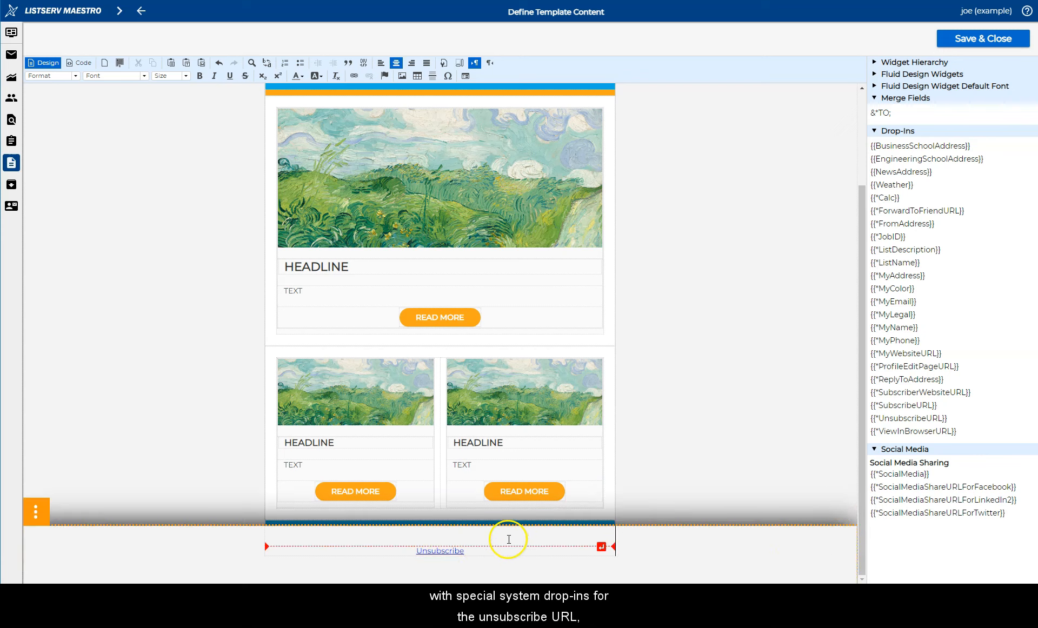
# Step: Add the {{*MyAddress}}, {{*MyPhone}} and {{*SocialMedia}} drop-ins on separate lines below the Unsubscribe link, and save and close the template content
pyautogui.click(471, 552)
pyautogui.press('Return')
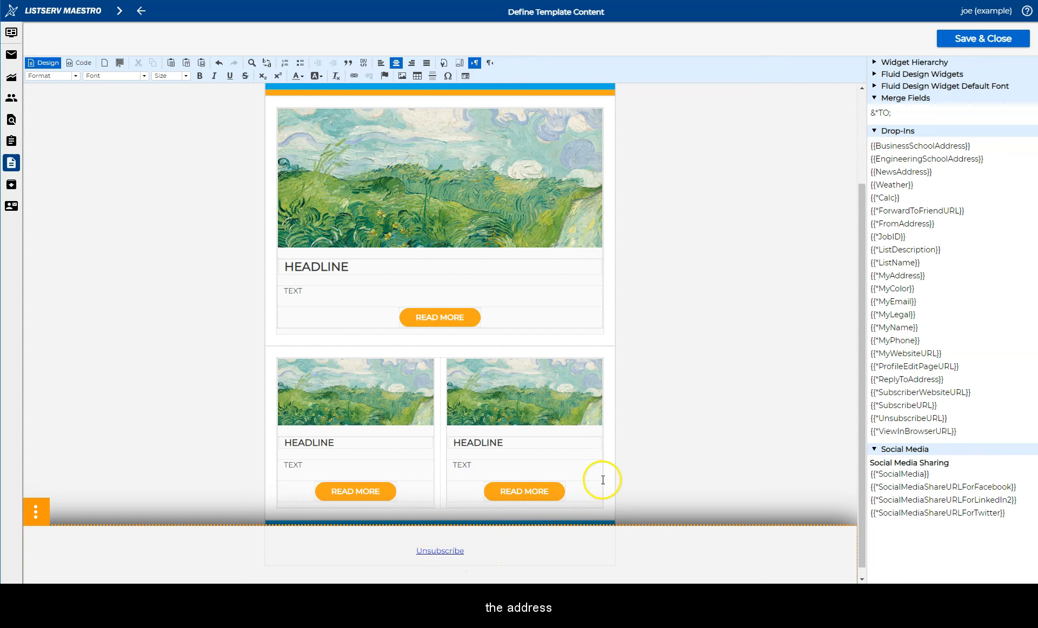
pyautogui.click(897, 276)
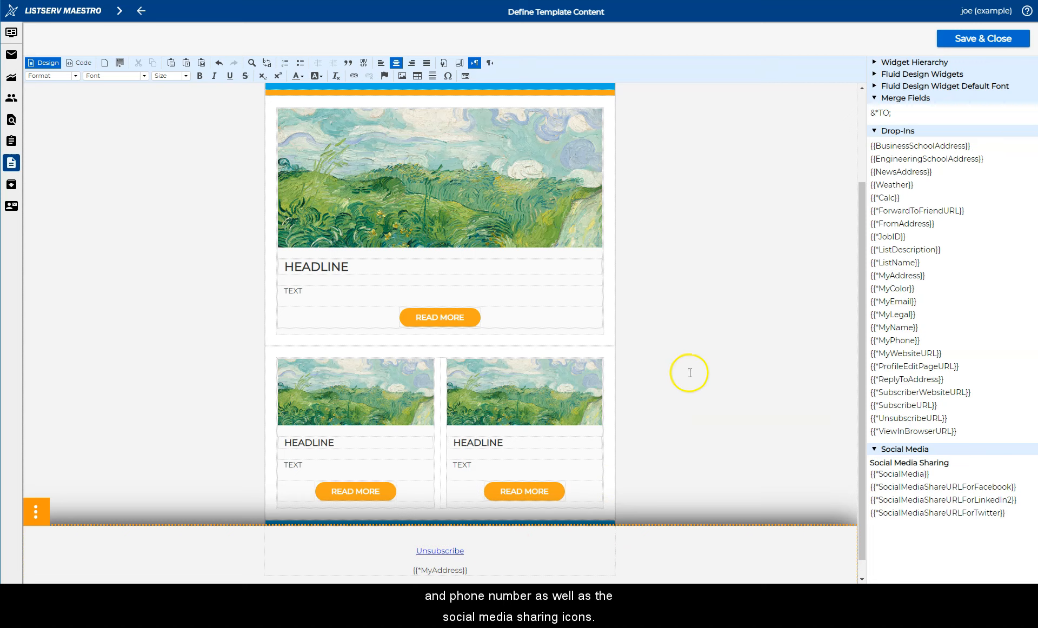
pyautogui.press('Return')
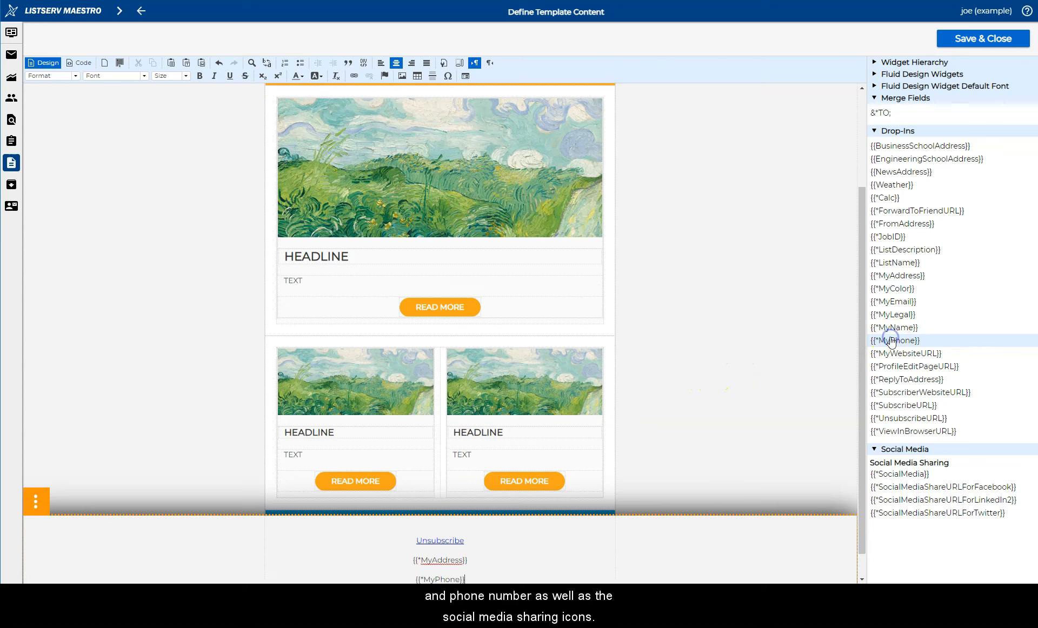
pyautogui.press('Return')
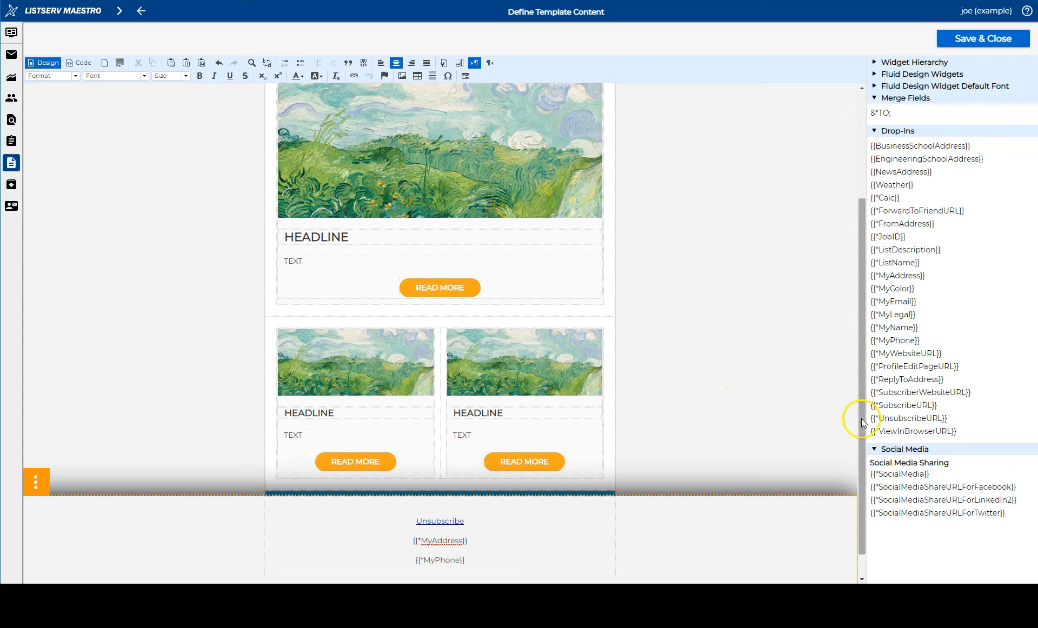
pyautogui.click(920, 475)
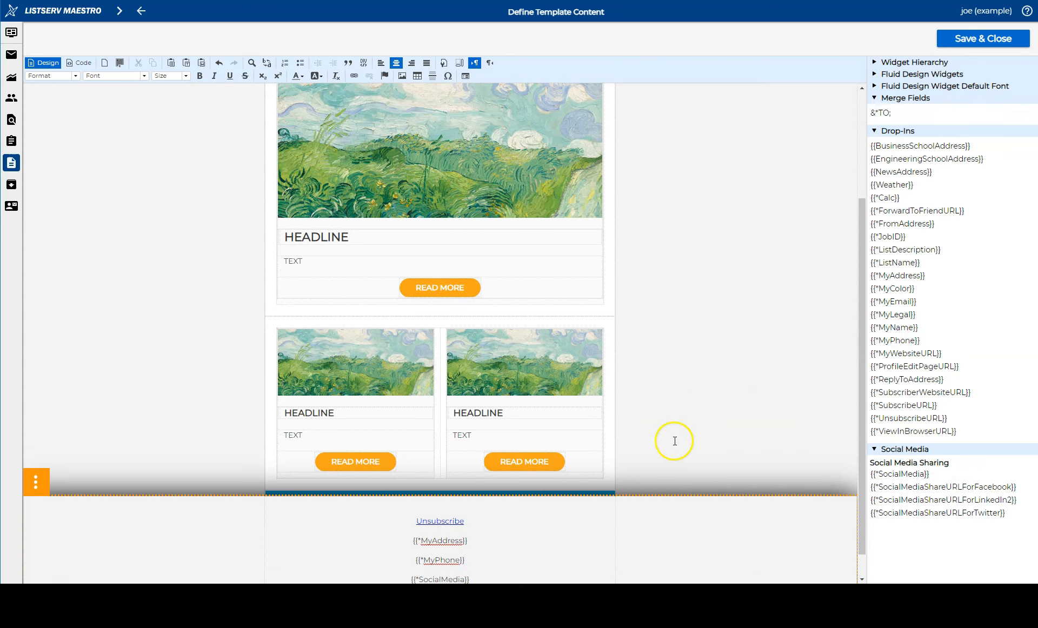
pyautogui.scroll(-1, 701, 510)
pyautogui.click(965, 37)
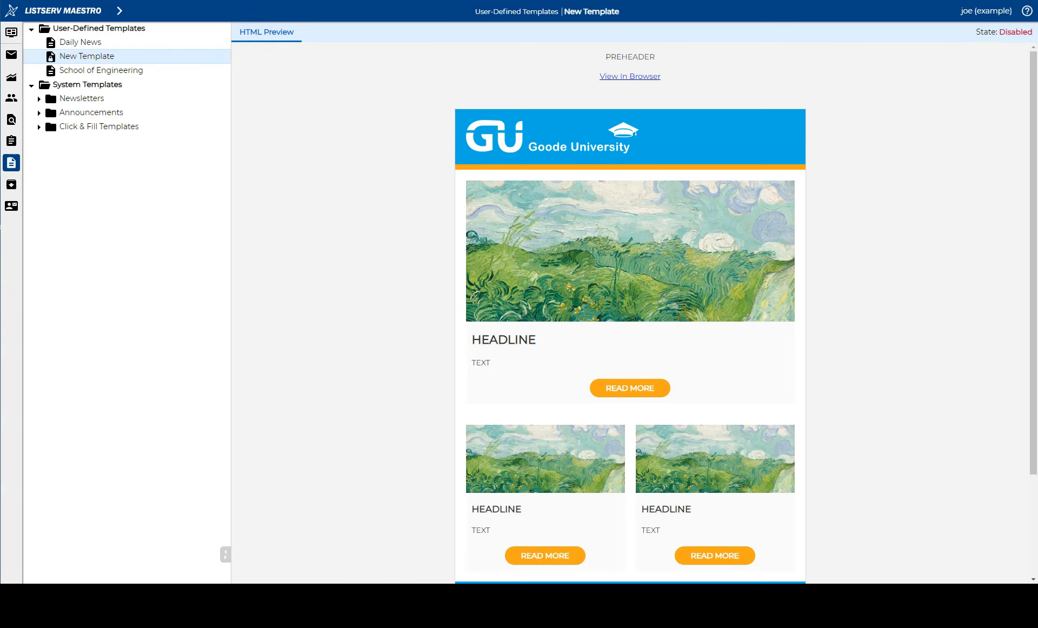
# Step: Rename New Template as "School of Business" and enable the template
pyautogui.rightClick(119, 59)
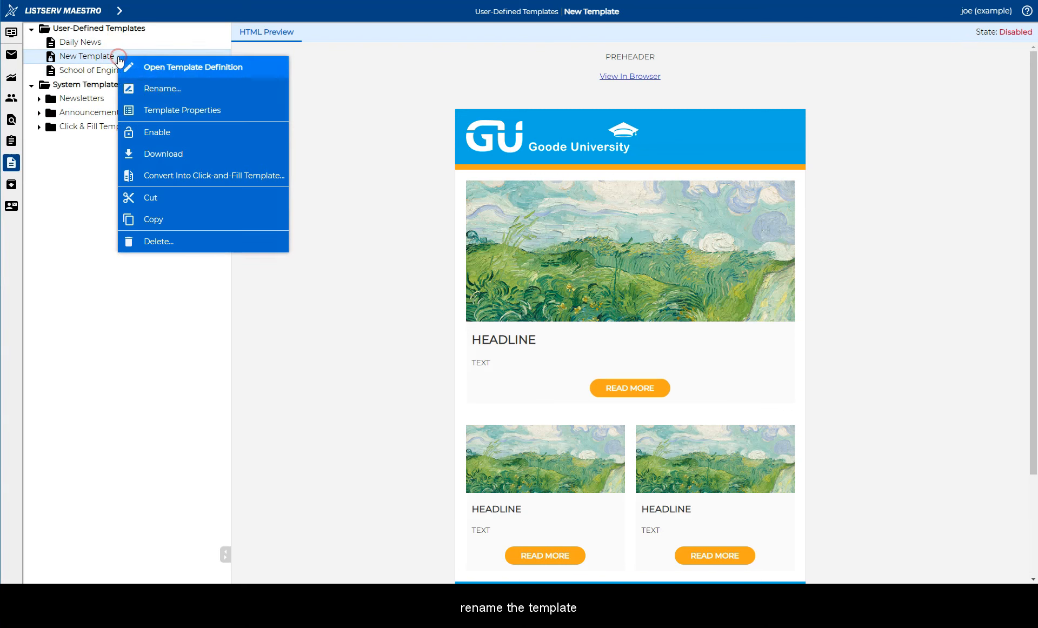
pyautogui.click(162, 88)
pyautogui.write('School of Business')
pyautogui.click(228, 59)
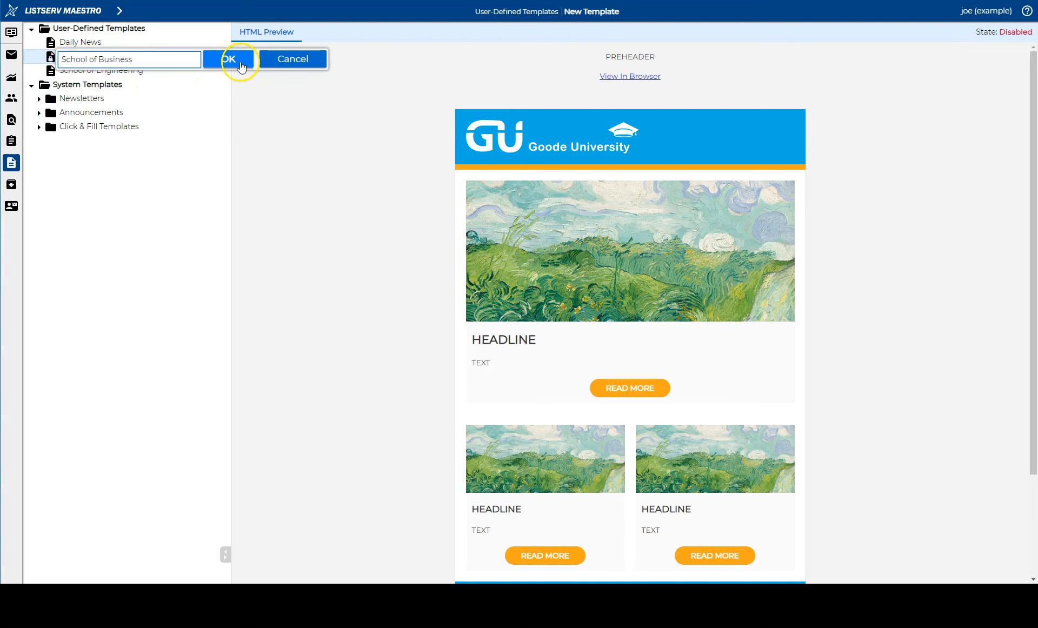
pyautogui.rightClick(121, 58)
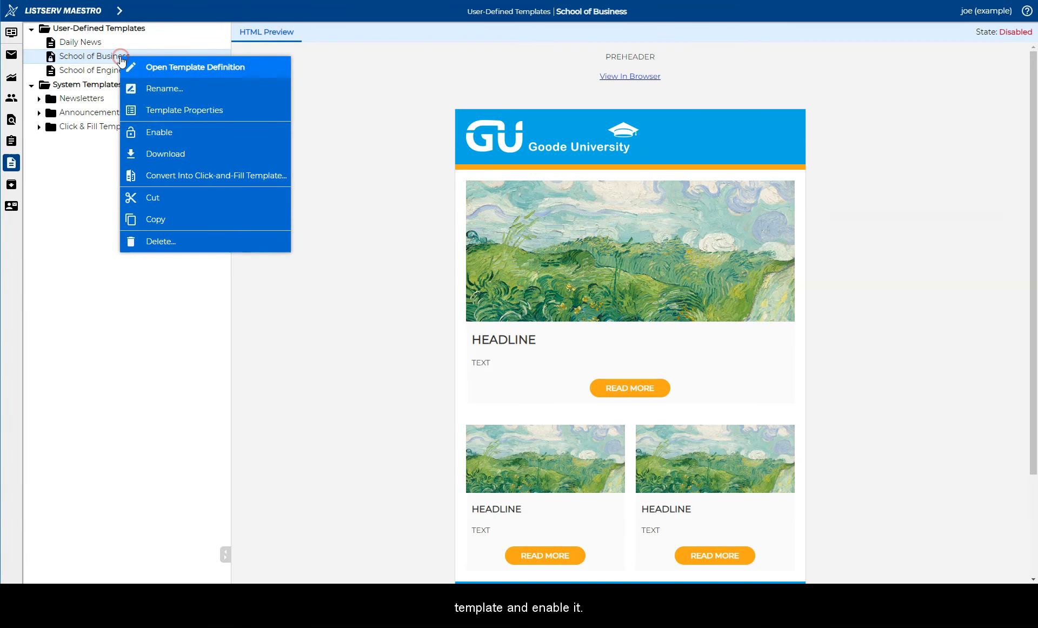
pyautogui.click(179, 132)
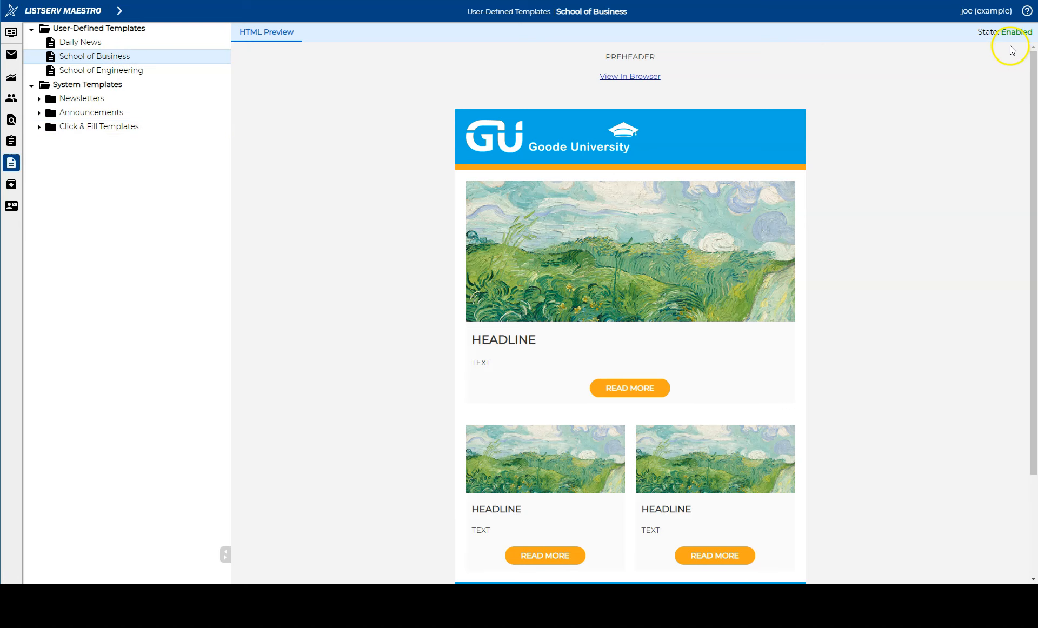
# Step: Go to the mail jobs and open the definition workflow of the open job School of Business - August, 2023
pyautogui.click(120, 10)
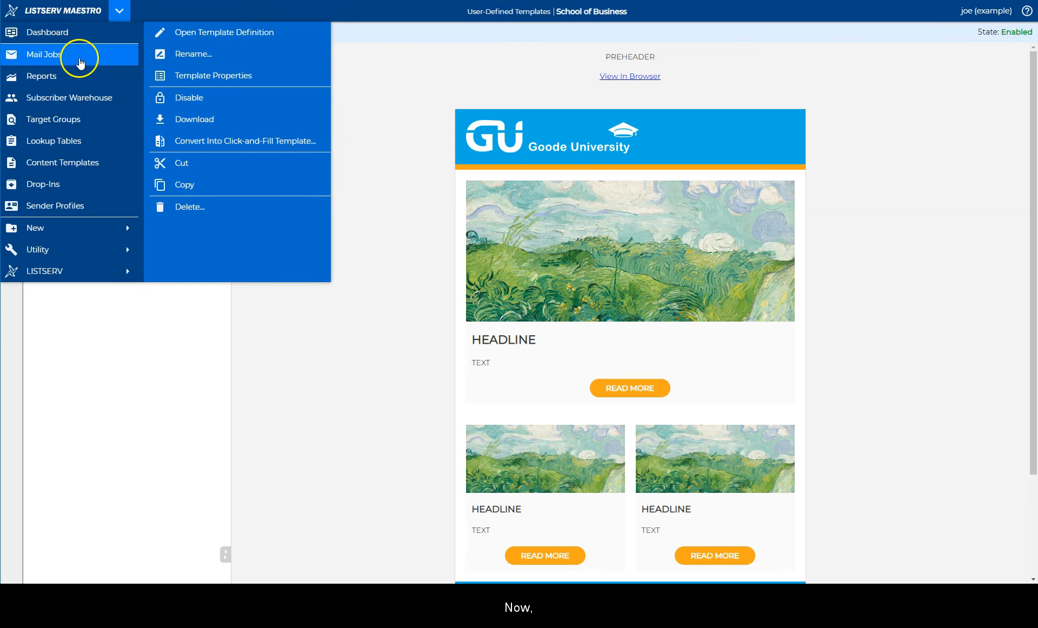
pyautogui.click(80, 58)
pyautogui.click(398, 92)
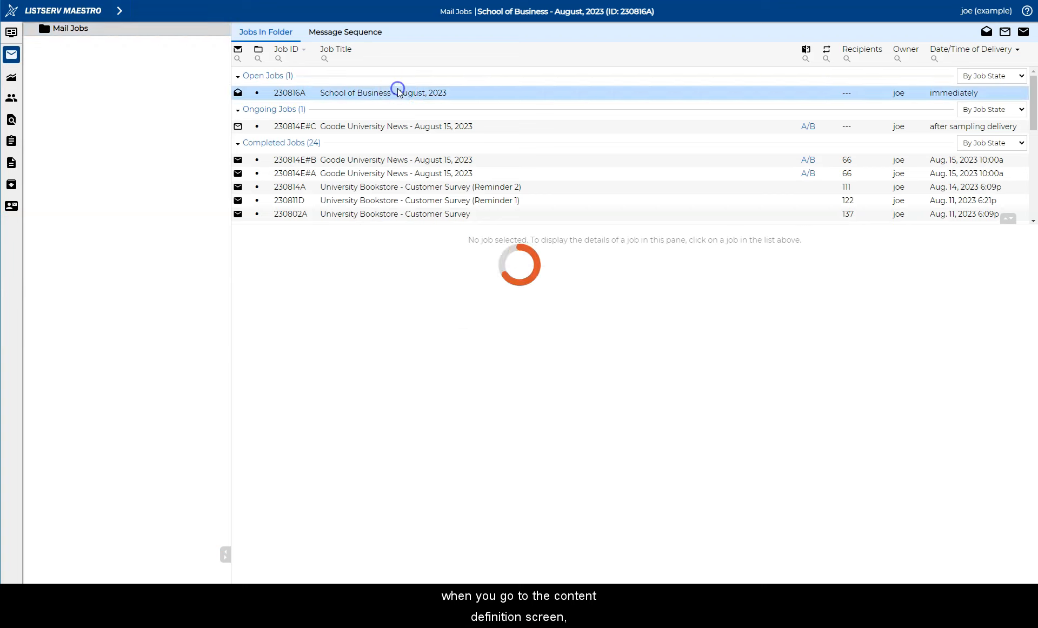
pyautogui.click(1021, 233)
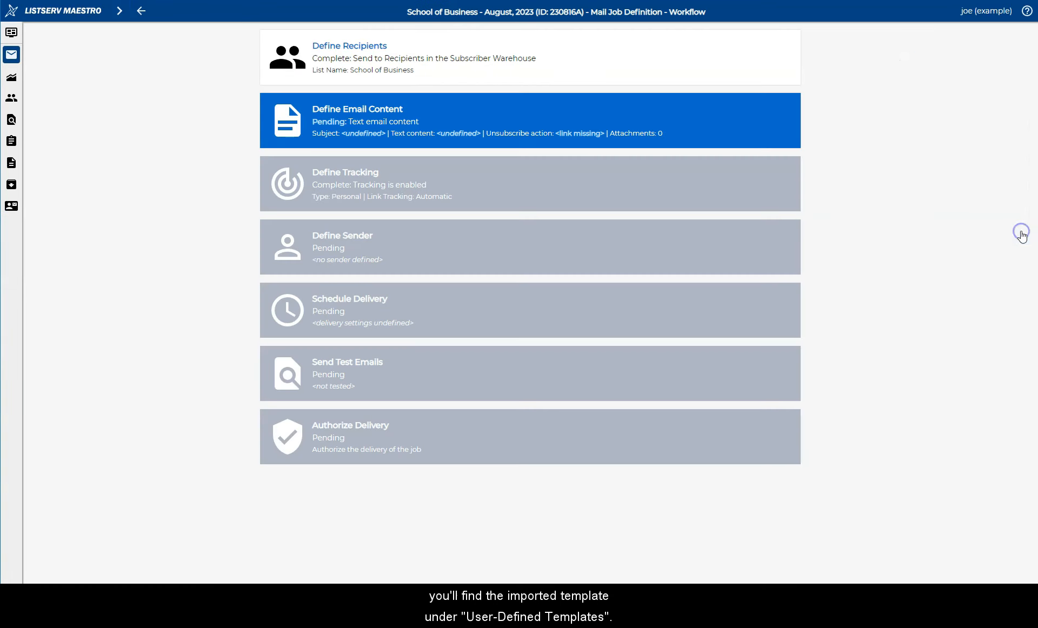
# Step: Define the job's email content using the School of Business user-defined template
pyautogui.click(613, 114)
pyautogui.click(561, 280)
pyautogui.click(560, 280)
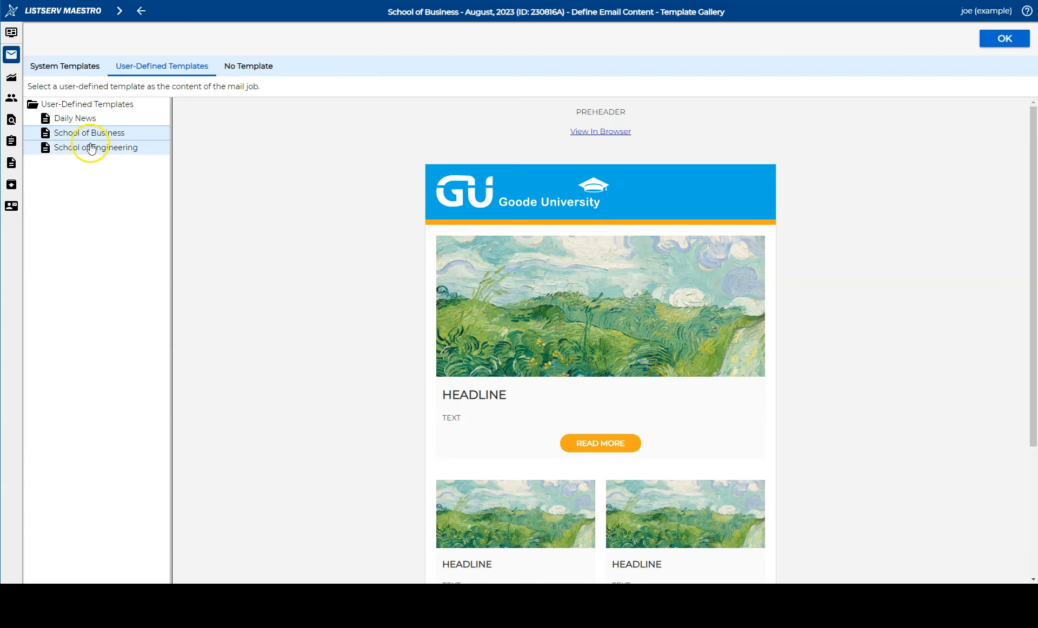
pyautogui.click(1003, 47)
# Step: Replace the PREHEADER placeholder in the email content with "Enter preheader here"
pyautogui.scroll(-4, 754, 317)
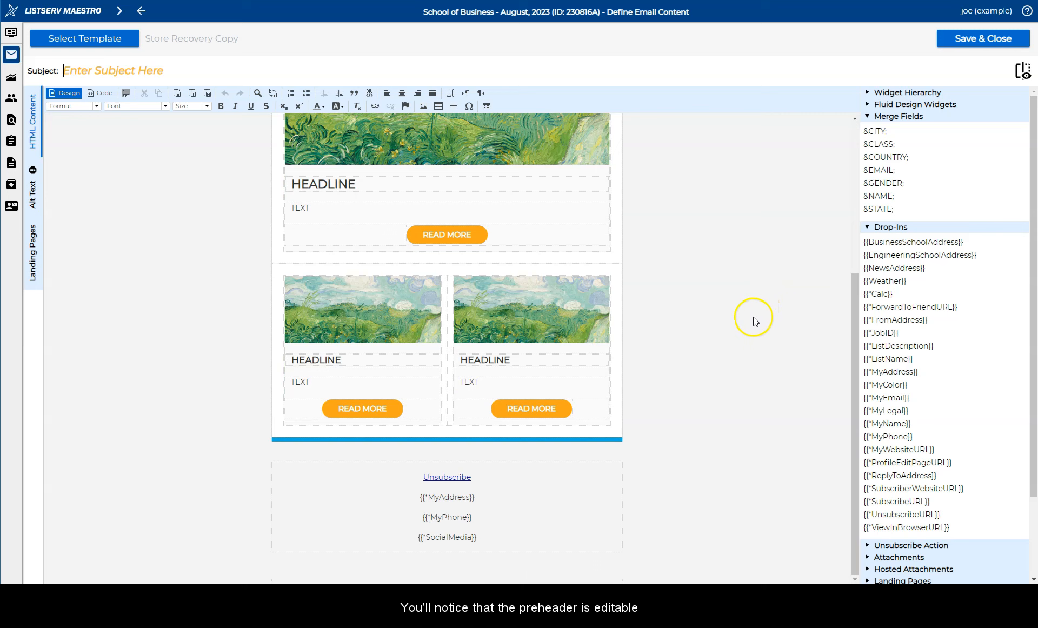
pyautogui.scroll(4, 754, 317)
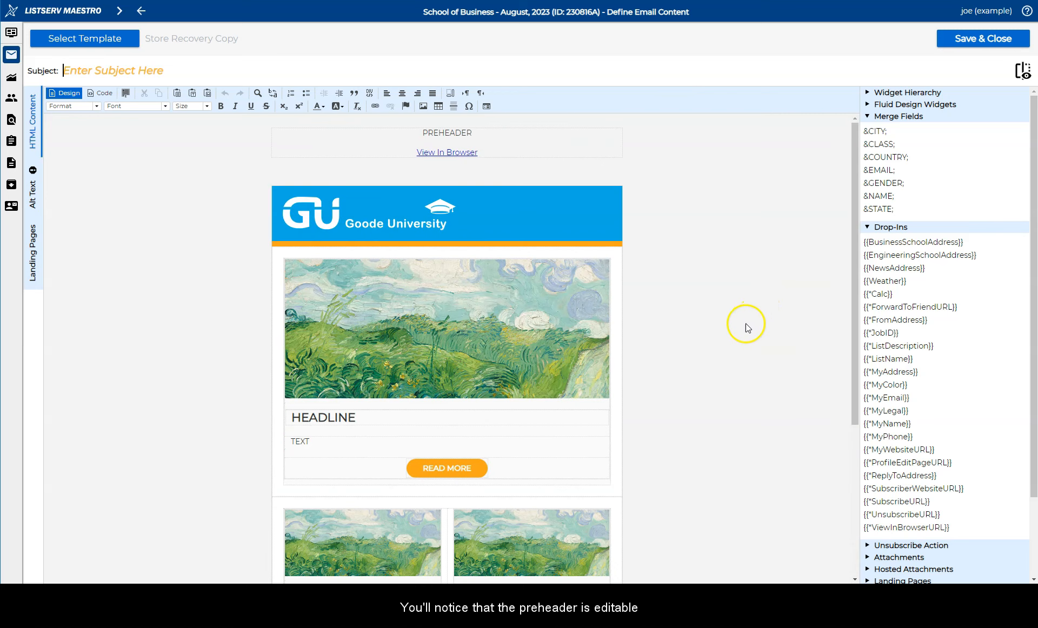
pyautogui.click(474, 130)
pyautogui.doubleClick(475, 129)
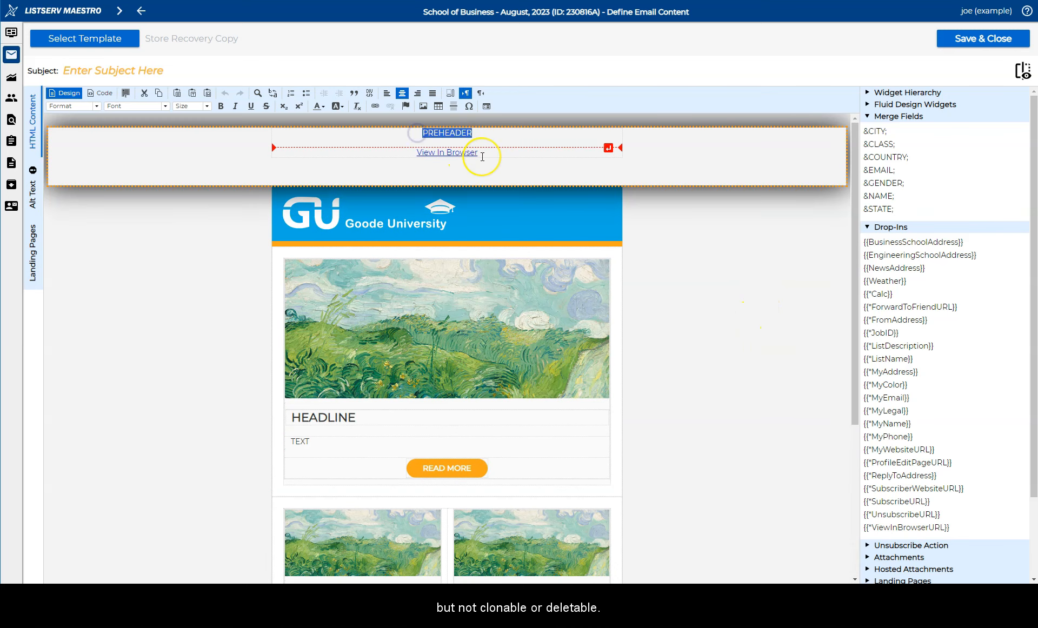
pyautogui.write('Enter pre')
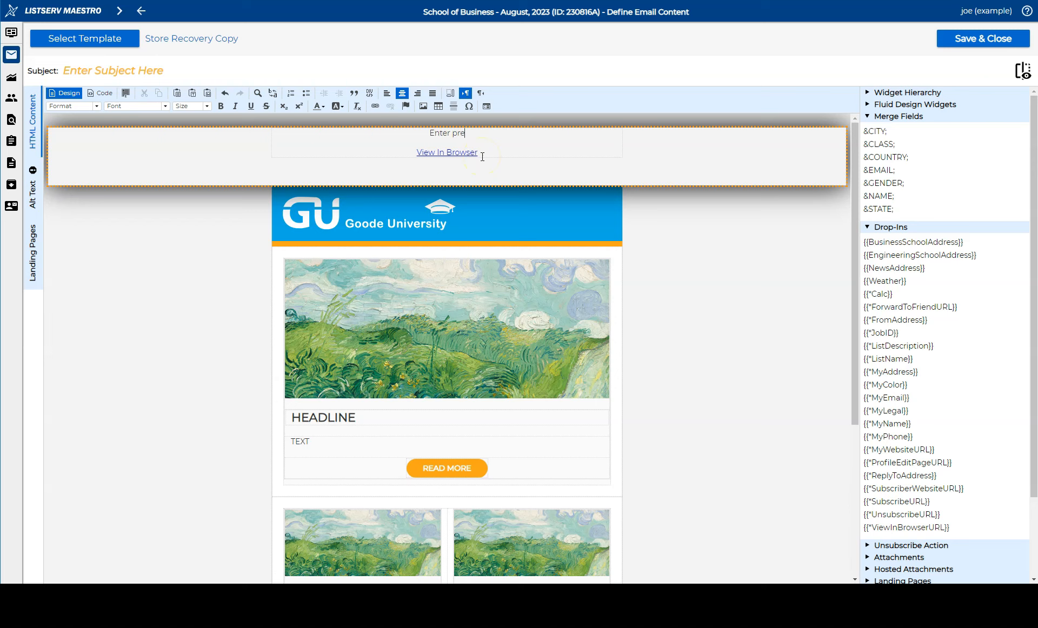
pyautogui.write('header here')
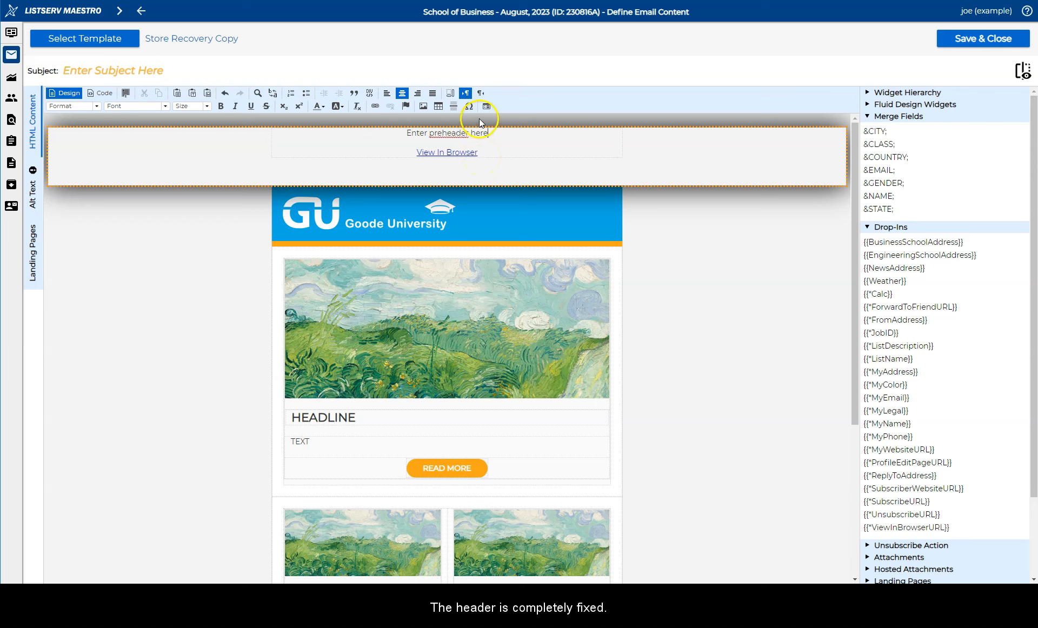
# Step: Check whether the header is editable, clone the single-column main content block, and delete the clone
pyautogui.click(477, 212)
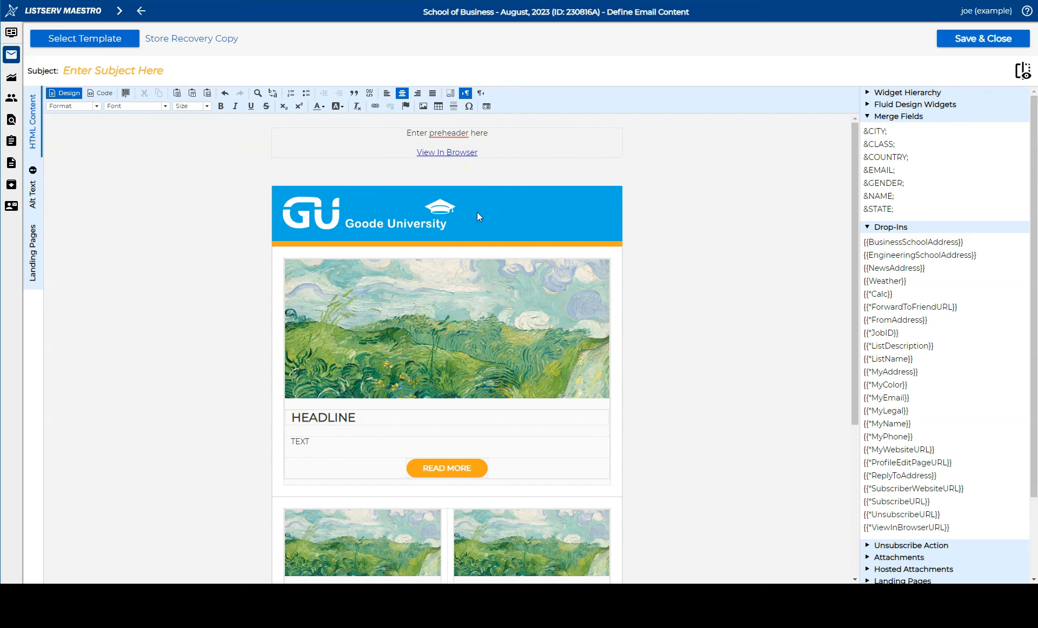
pyautogui.click(396, 325)
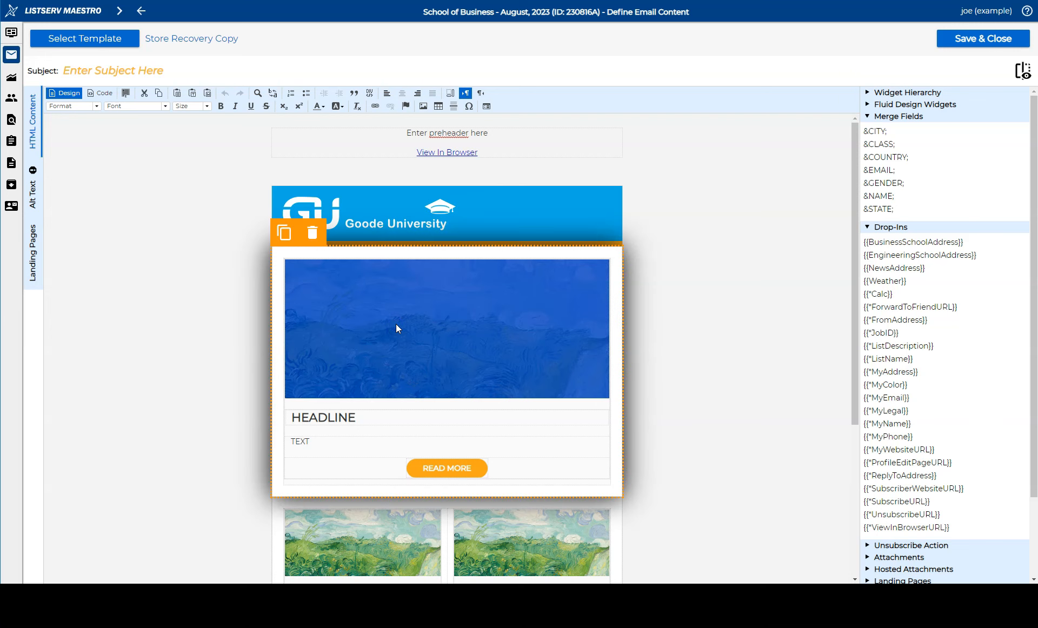
pyautogui.click(282, 230)
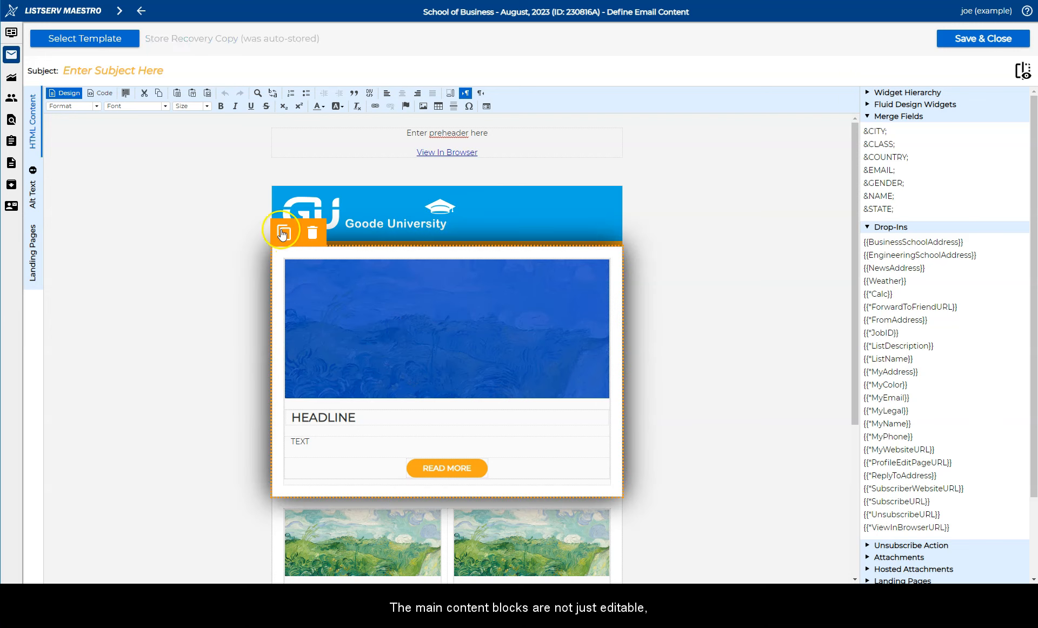
pyautogui.click(281, 231)
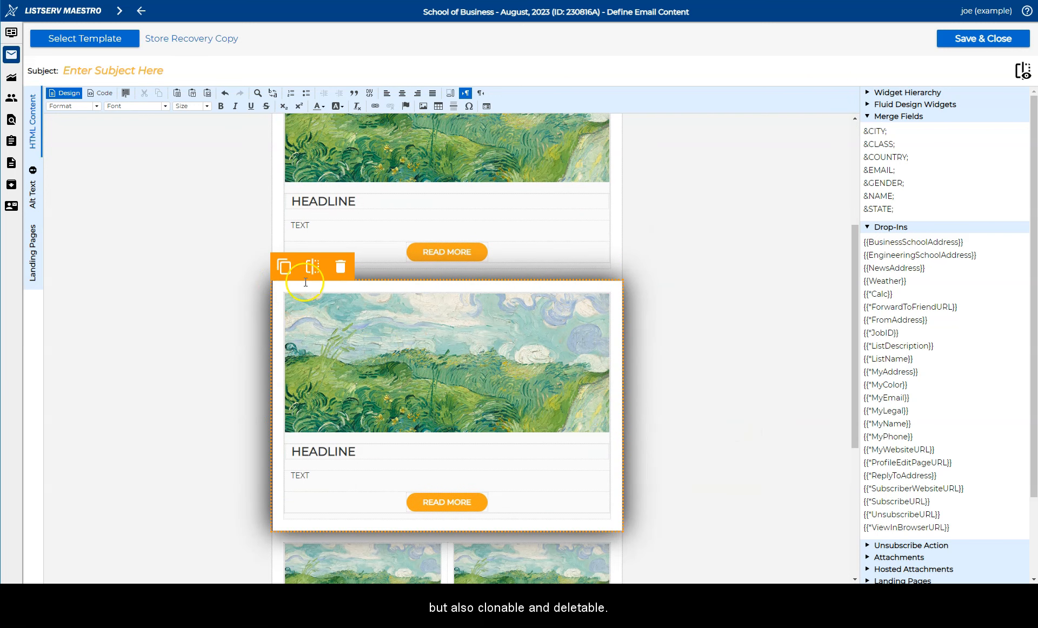
pyautogui.click(341, 266)
pyautogui.click(569, 91)
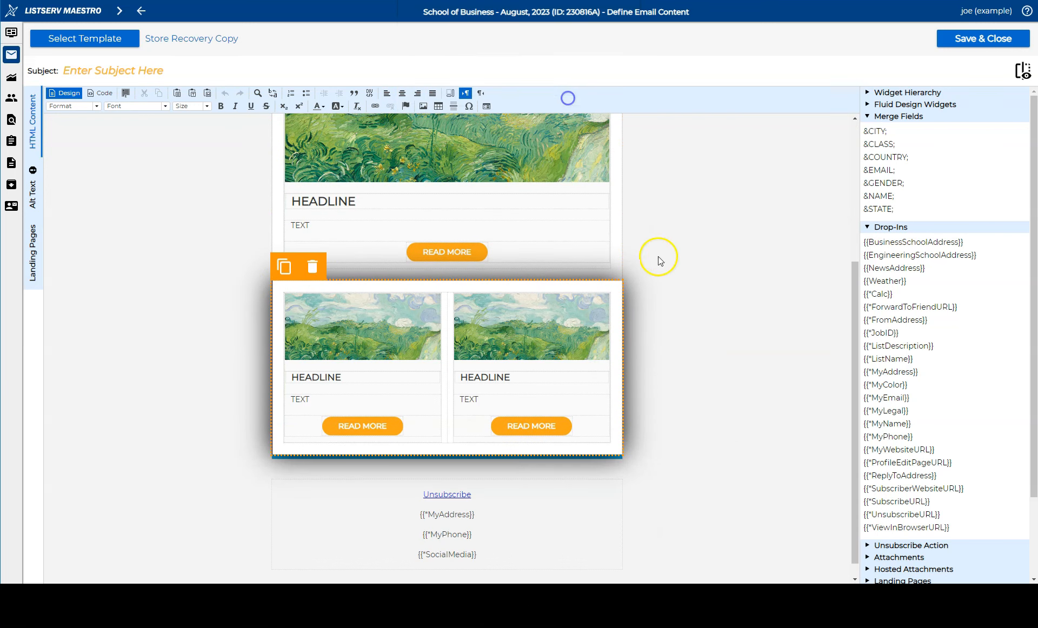
# Step: Clone the two-column content block and delete the clone
pyautogui.click(284, 266)
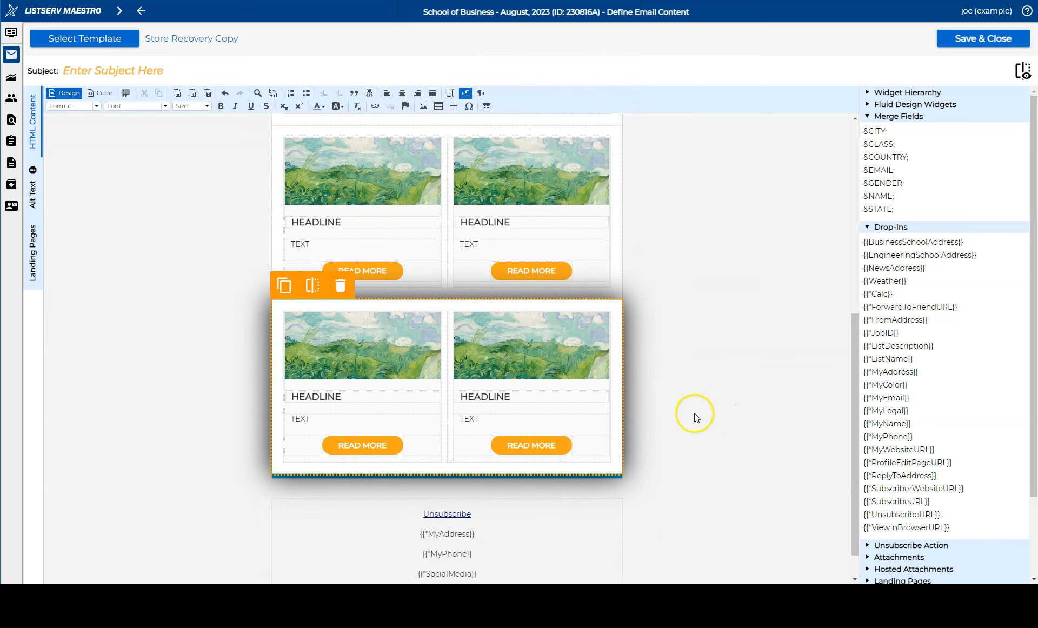
pyautogui.click(341, 248)
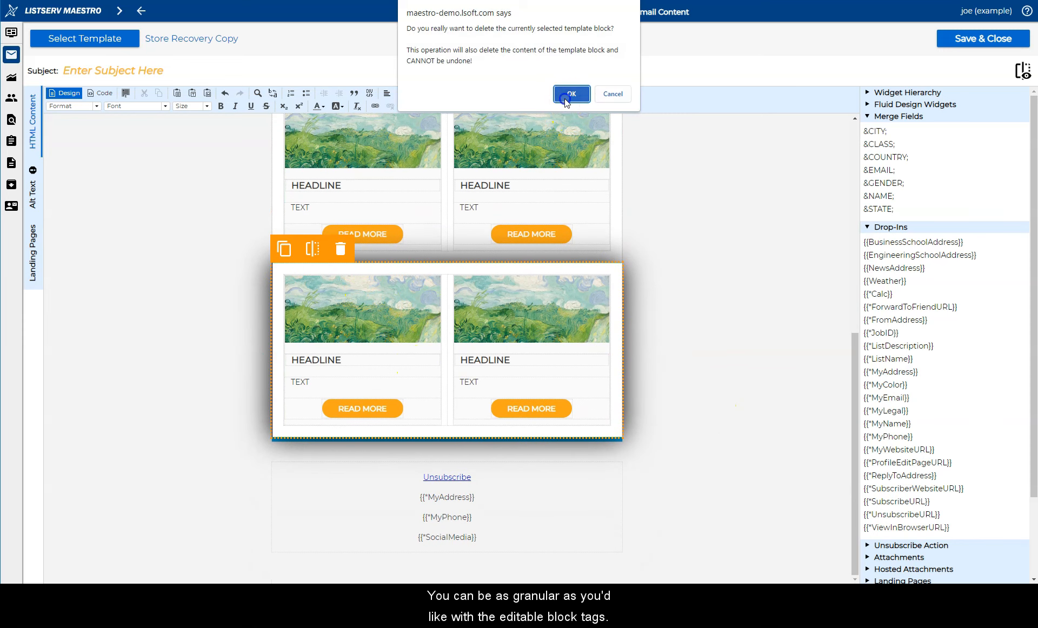
pyautogui.click(569, 94)
pyautogui.click(341, 418)
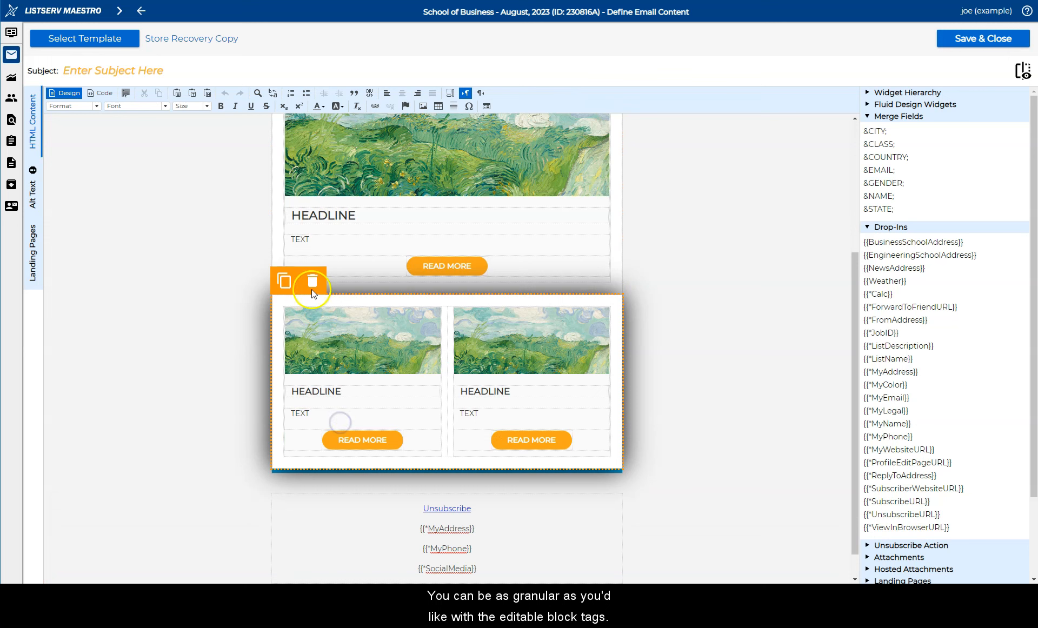
# Step: Examine the email's editable blocks, including the image, headline, text and READ MORE button in the two-column block
pyautogui.scroll(3, 699, 341)
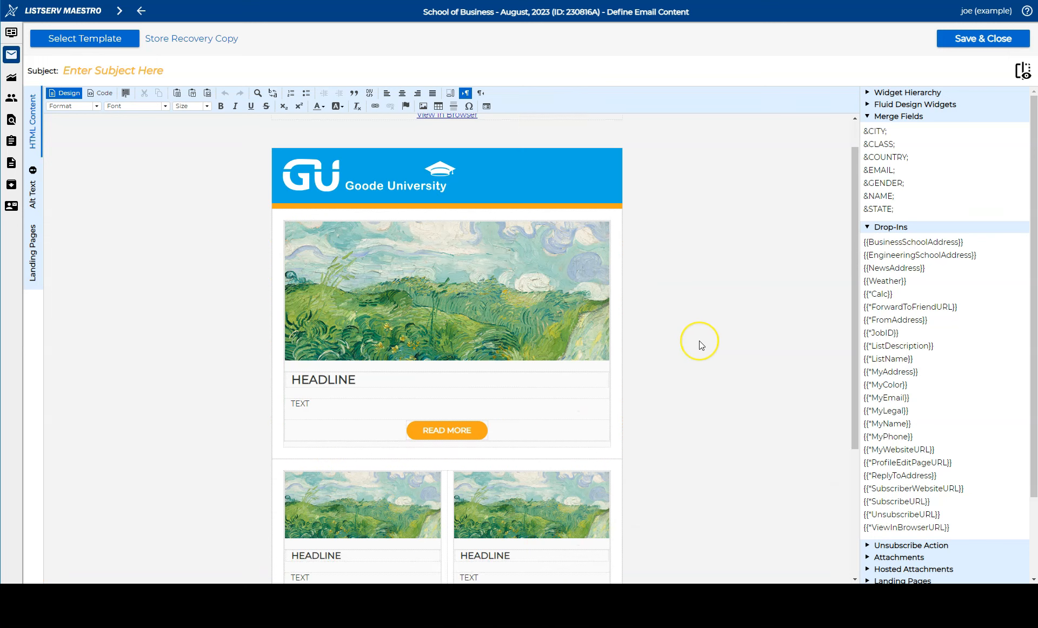
pyautogui.scroll(-4, 699, 341)
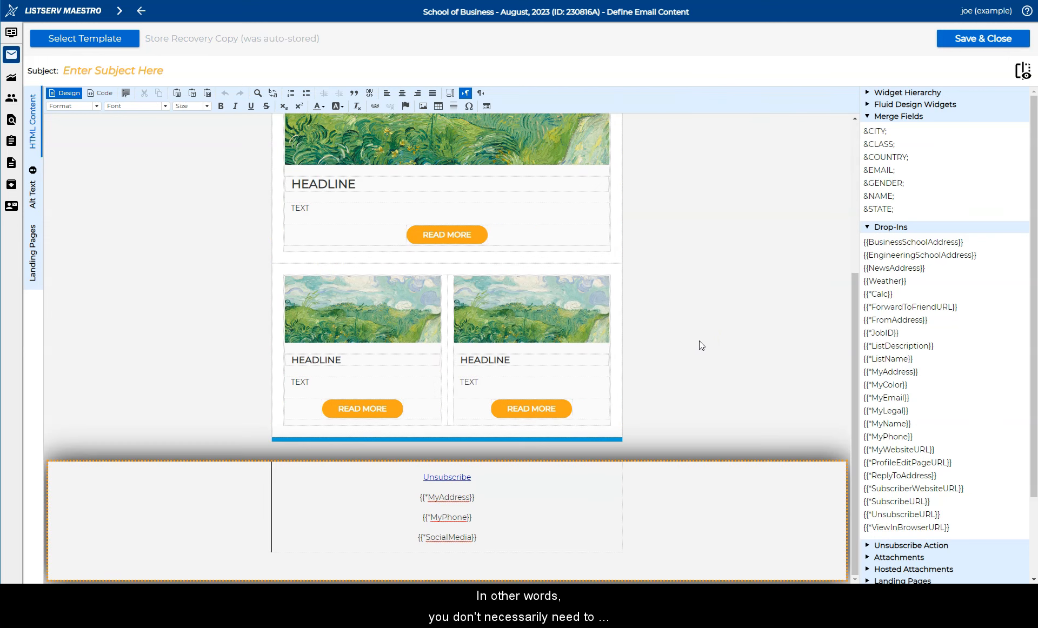
pyautogui.scroll(4, 695, 341)
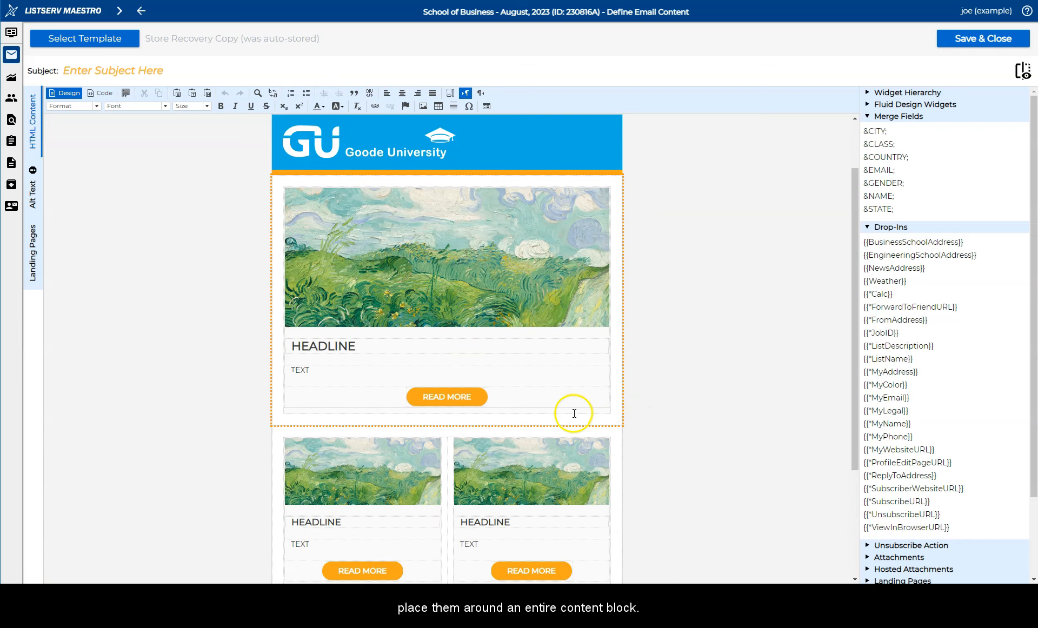
pyautogui.scroll(-4, 431, 317)
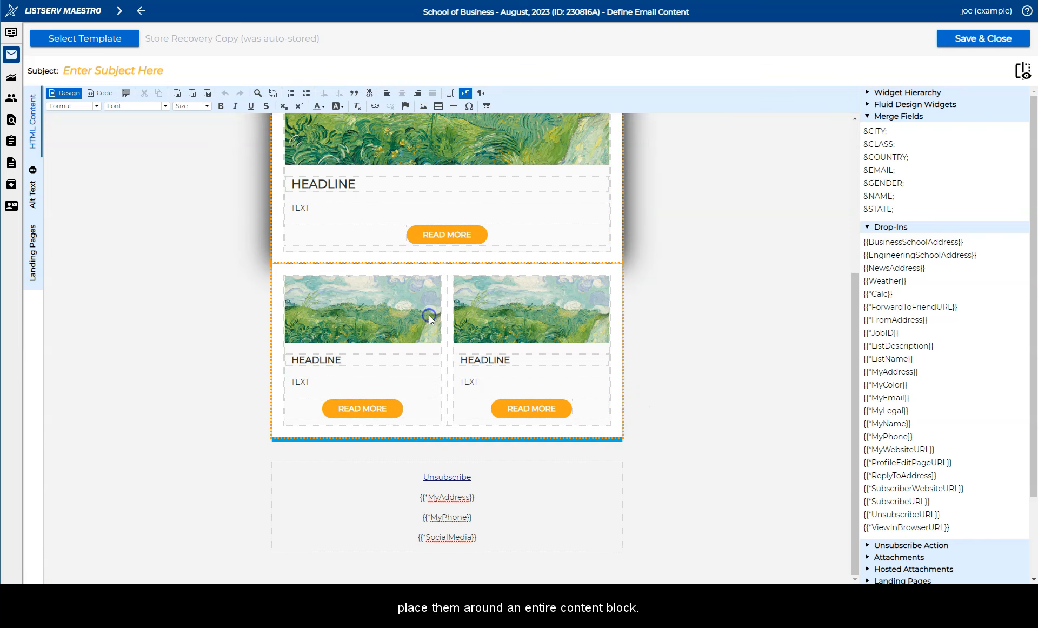
pyautogui.click(346, 343)
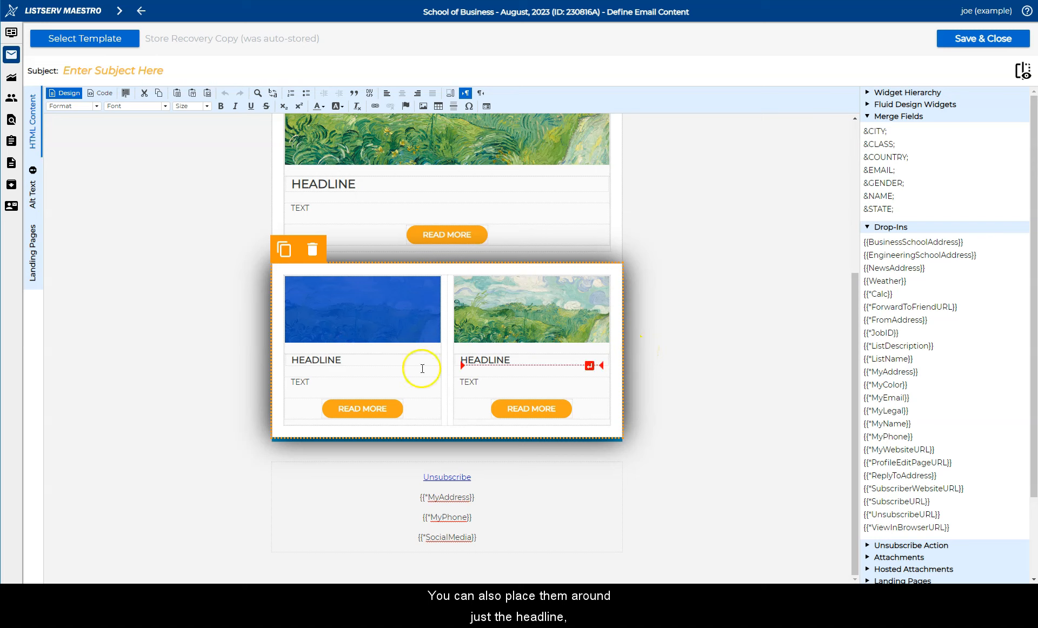
pyautogui.doubleClick(293, 363)
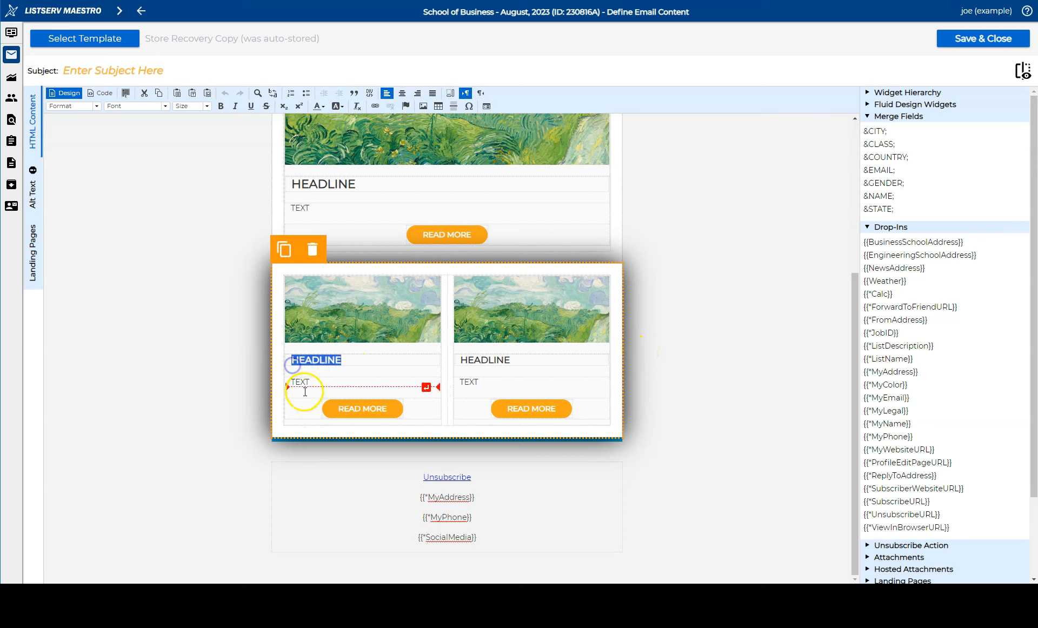
pyautogui.click(306, 383)
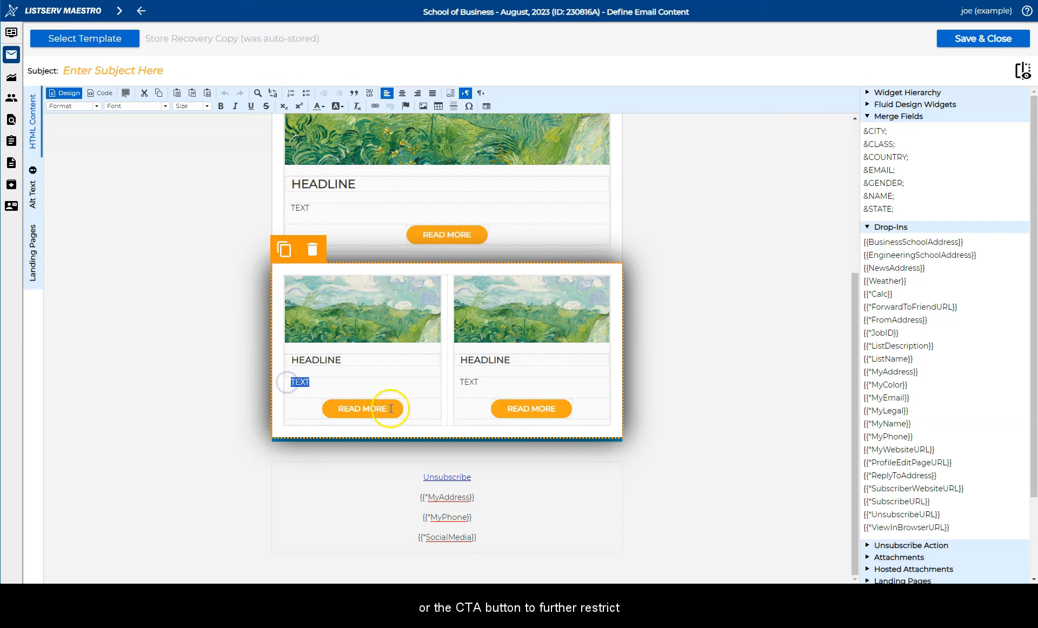
pyautogui.moveTo(389, 409); pyautogui.dragTo(351, 408)
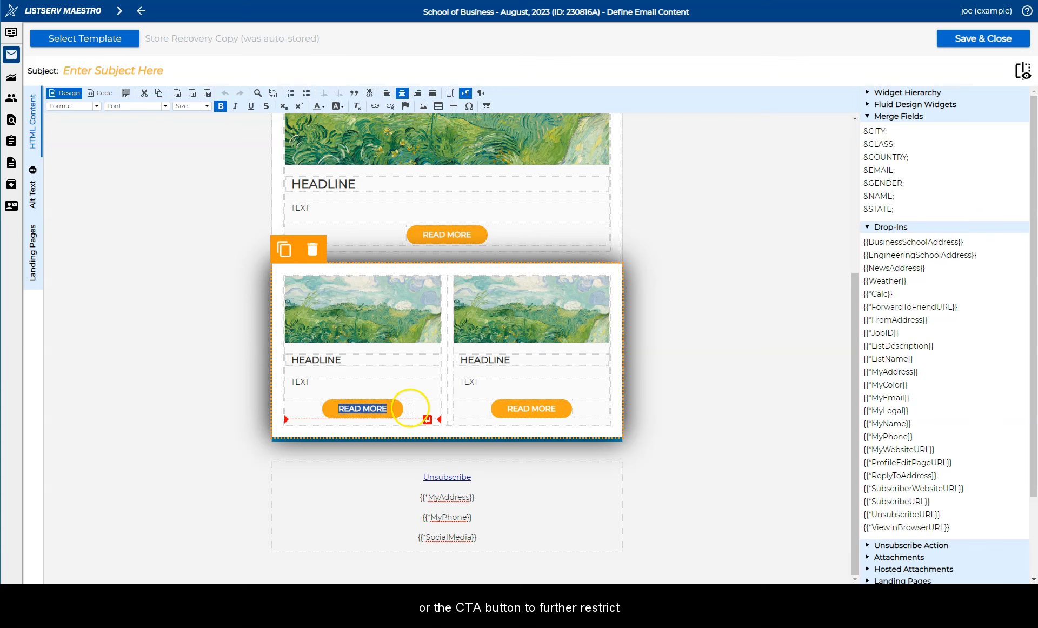
pyautogui.click(712, 391)
pyautogui.scroll(5, 712, 395)
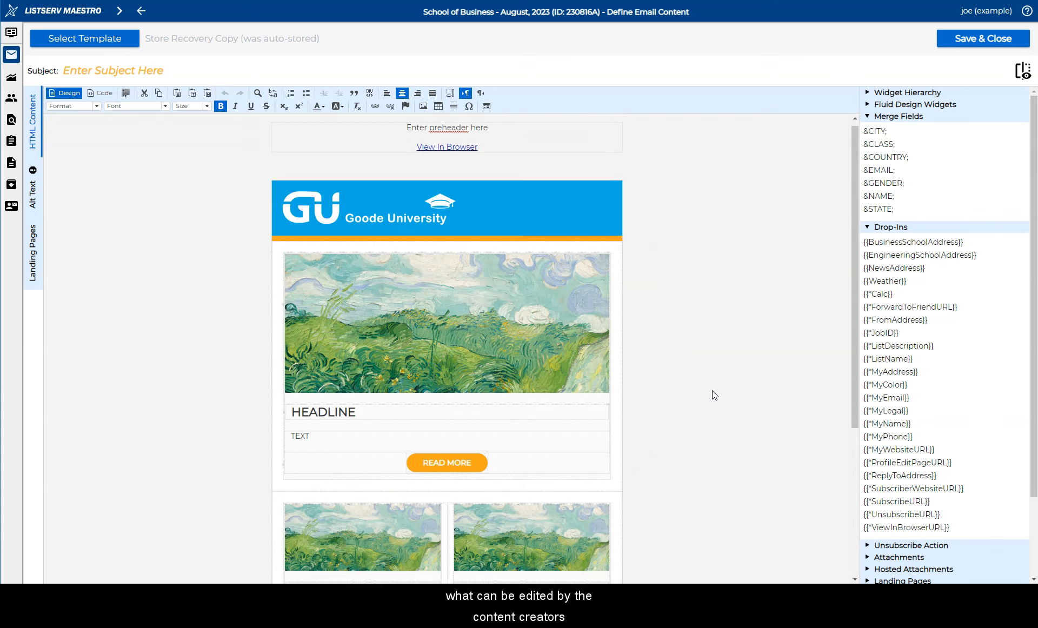